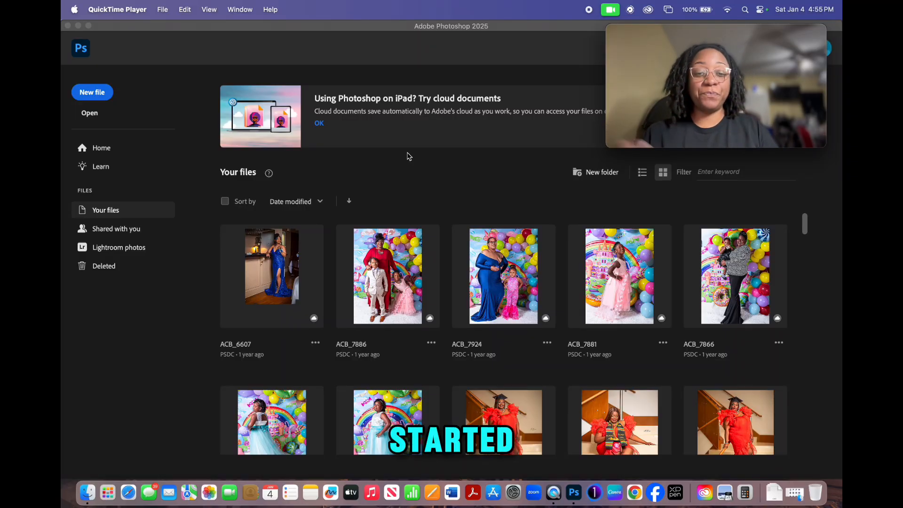
- Open the raw photo ACB2253.NEF from the Capture folder in Camera Raw and show before and after views side by side
click(329, 32)
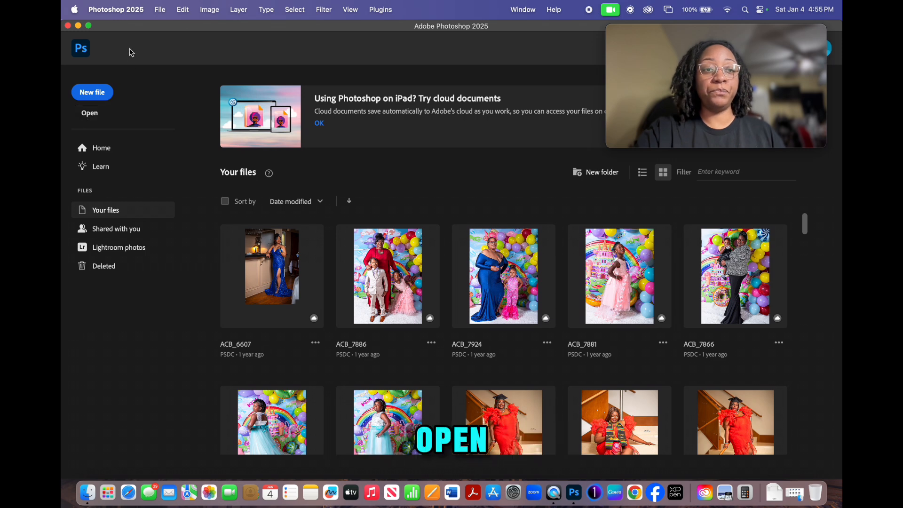
click(160, 10)
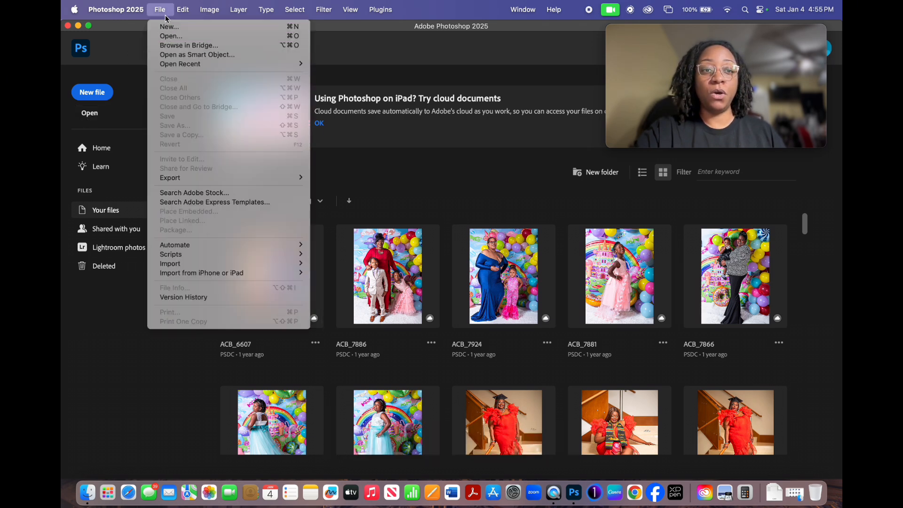
click(163, 10)
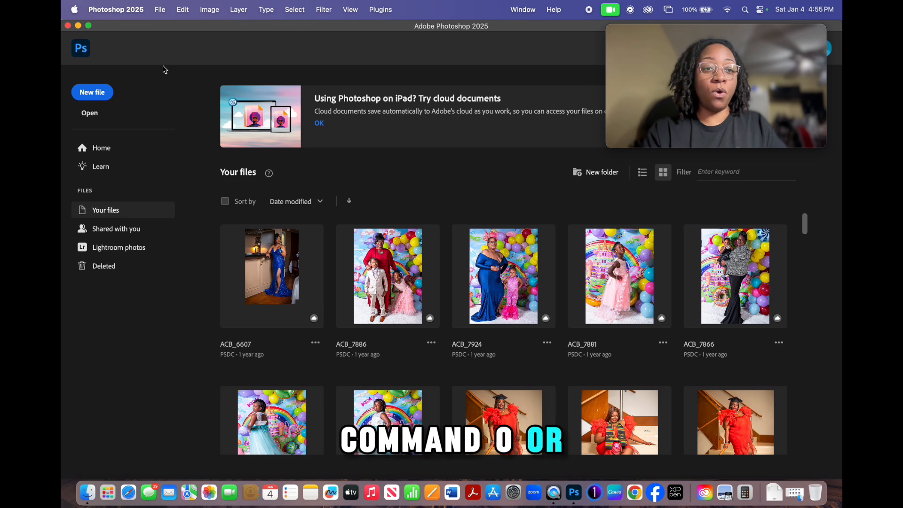
key(super+o)
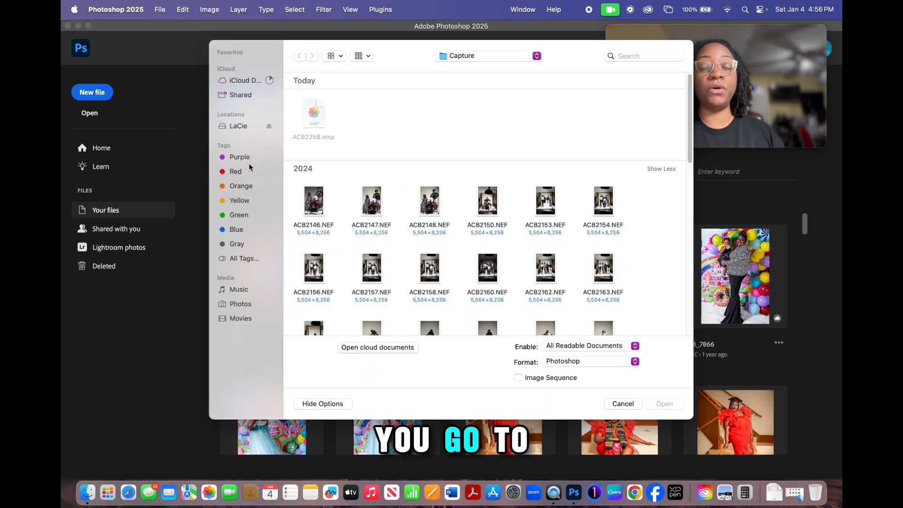
drag(399, 55, 332, 48)
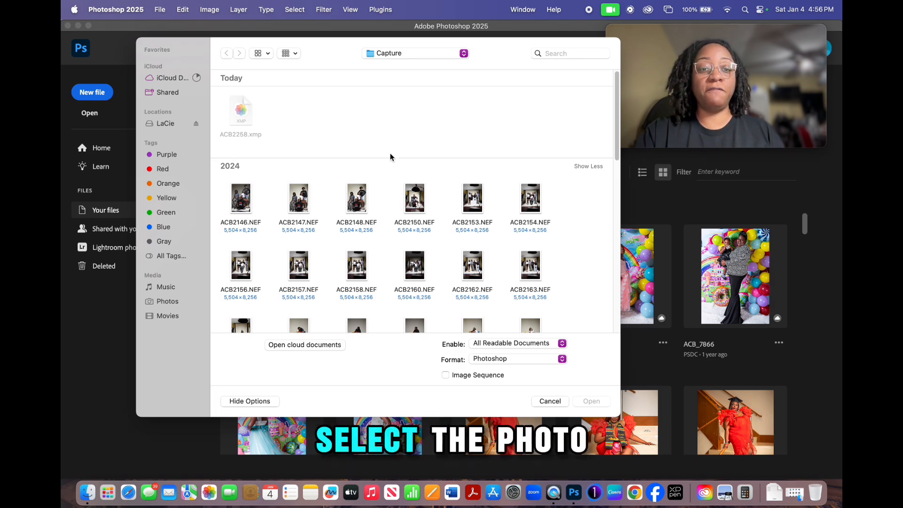
drag(615, 157, 632, 310)
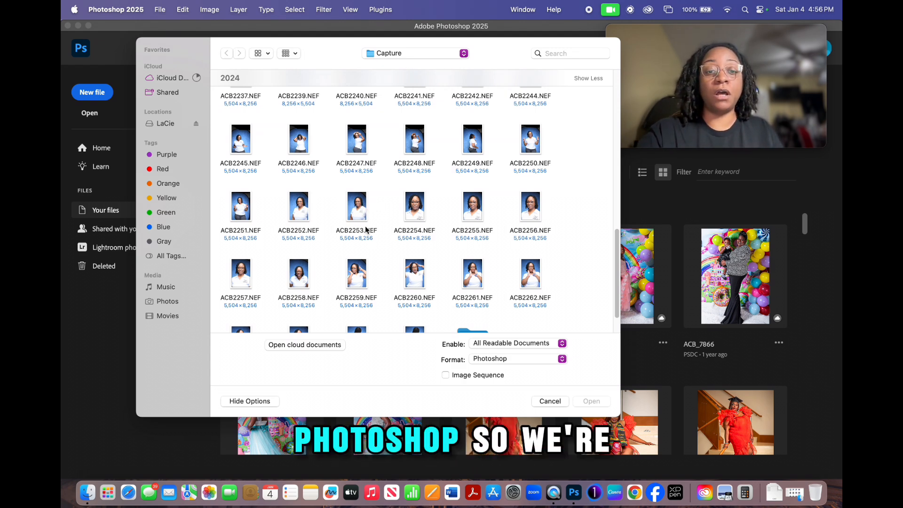
click(360, 217)
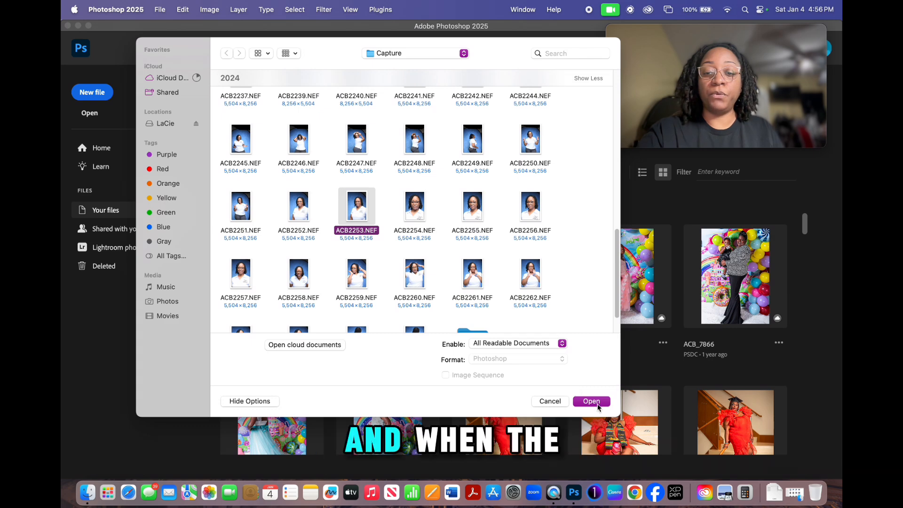
click(597, 404)
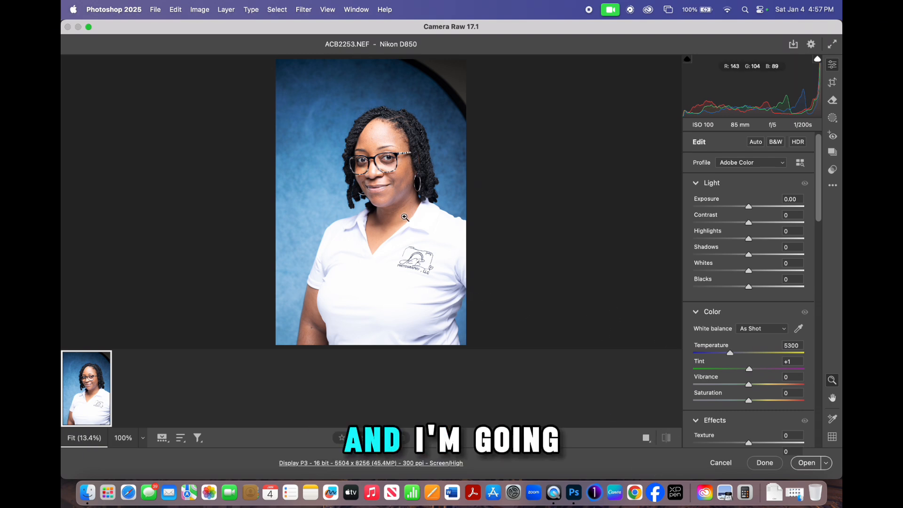
click(646, 438)
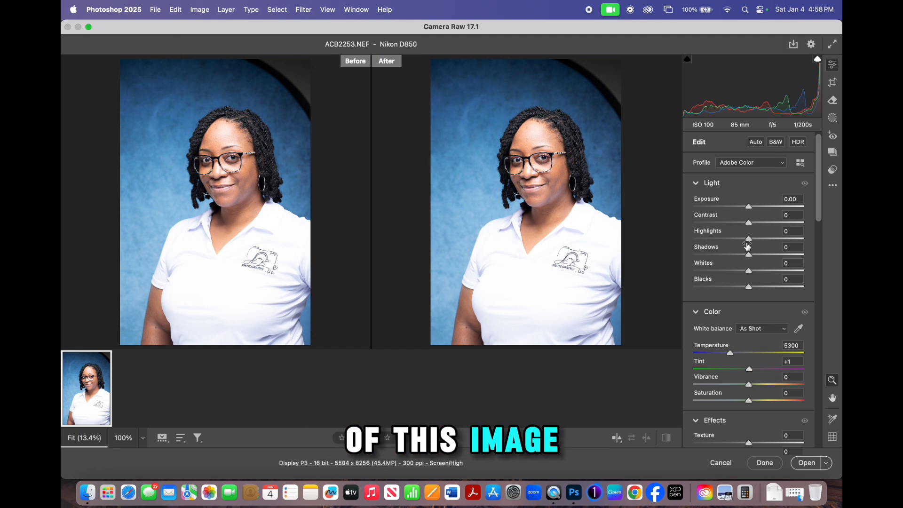
- Adjust the portrait's light by setting Highlights to -31, Whites to +15 and Shadows to +5
drag(746, 241, 736, 241)
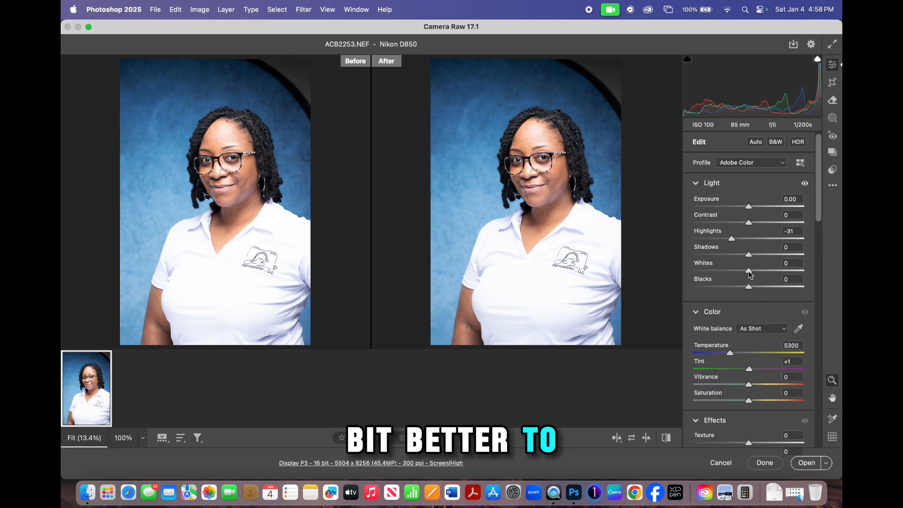
drag(752, 272, 757, 272)
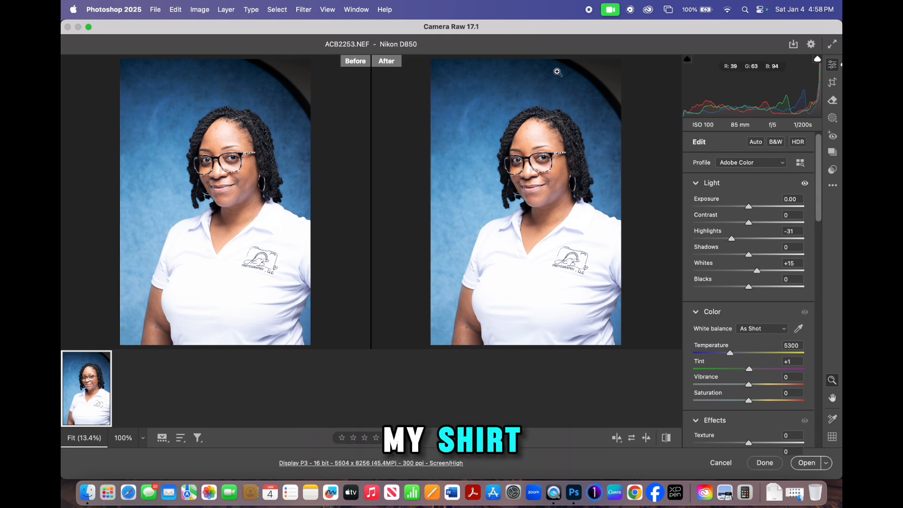
drag(545, 132, 573, 131)
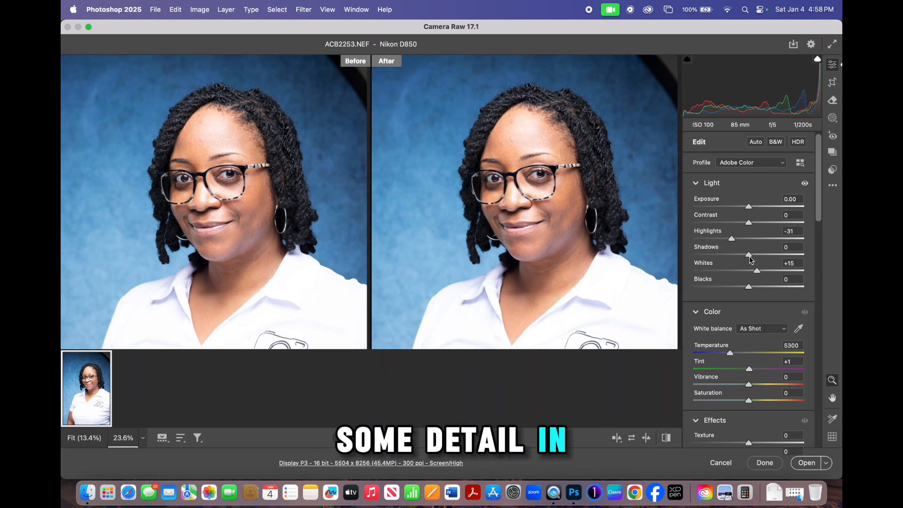
drag(751, 259, 754, 258)
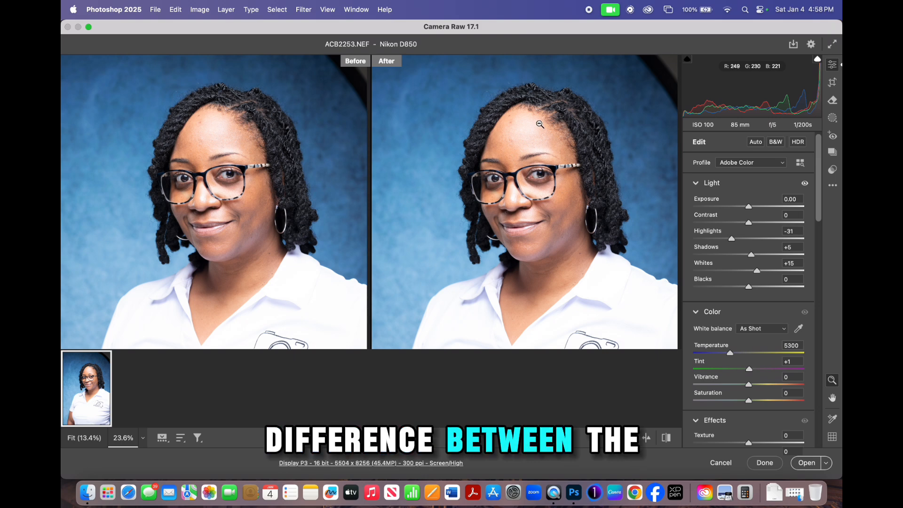
- Raise the portrait's Contrast to +3 and lower its Blacks to -28
drag(542, 145, 562, 127)
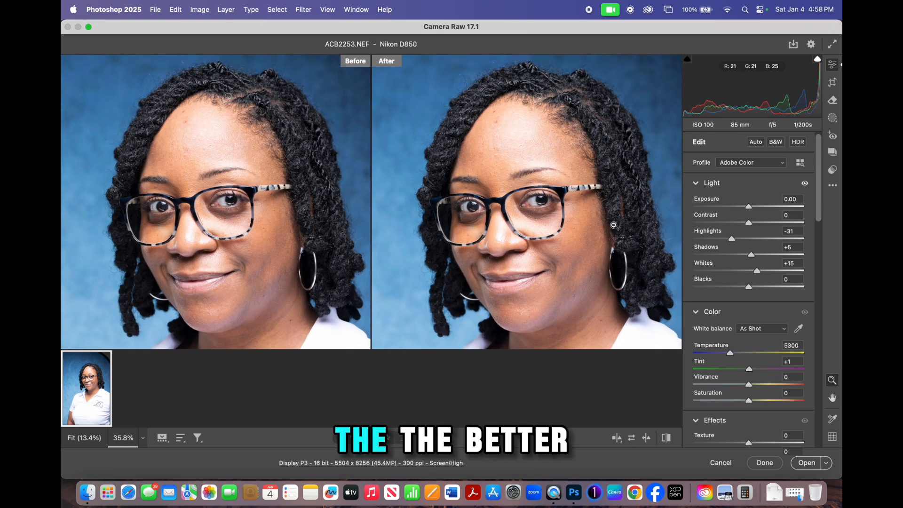
drag(614, 223, 586, 222)
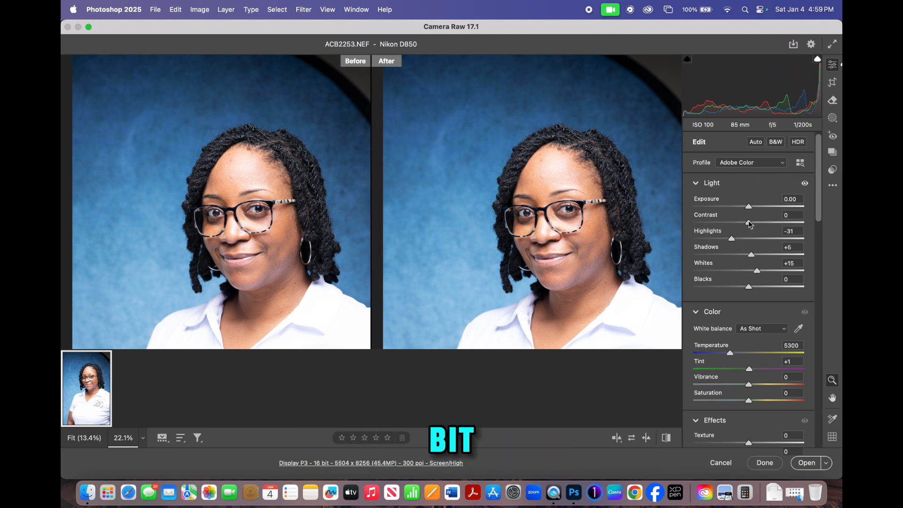
drag(750, 224, 752, 225)
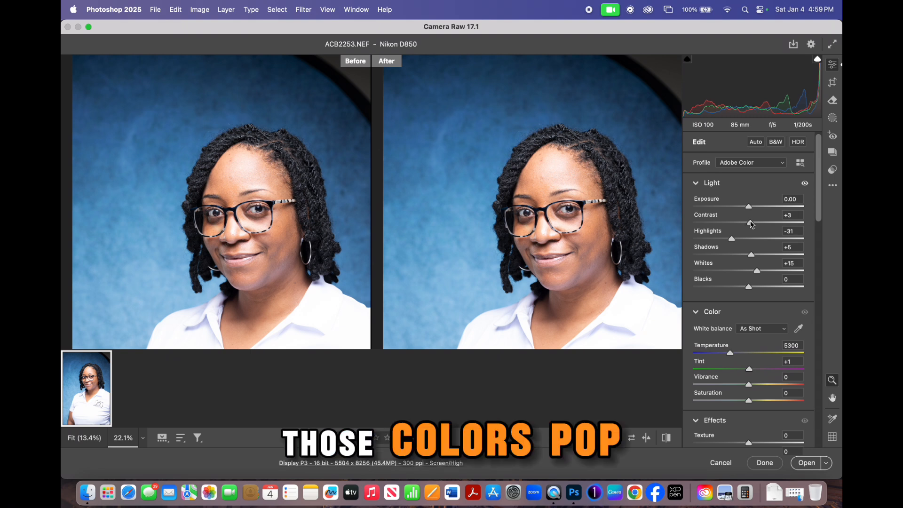
drag(623, 248, 603, 249)
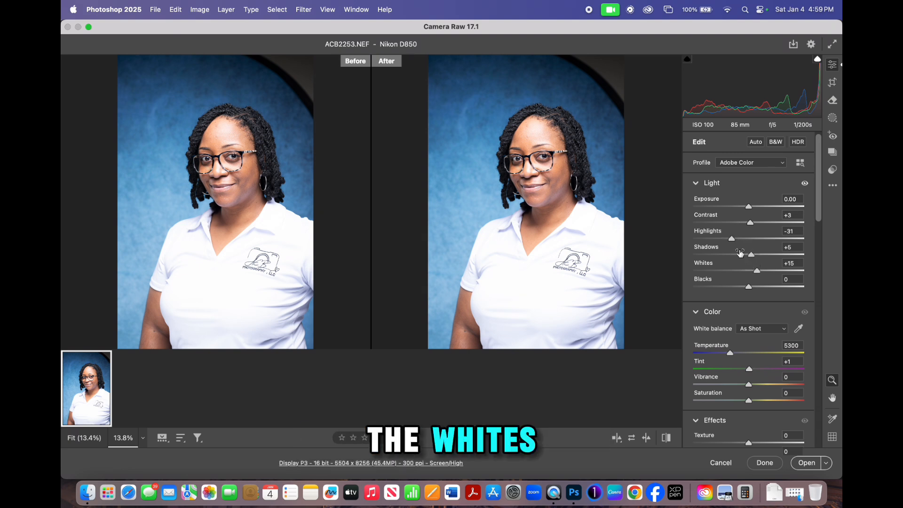
mouse_move(736, 245)
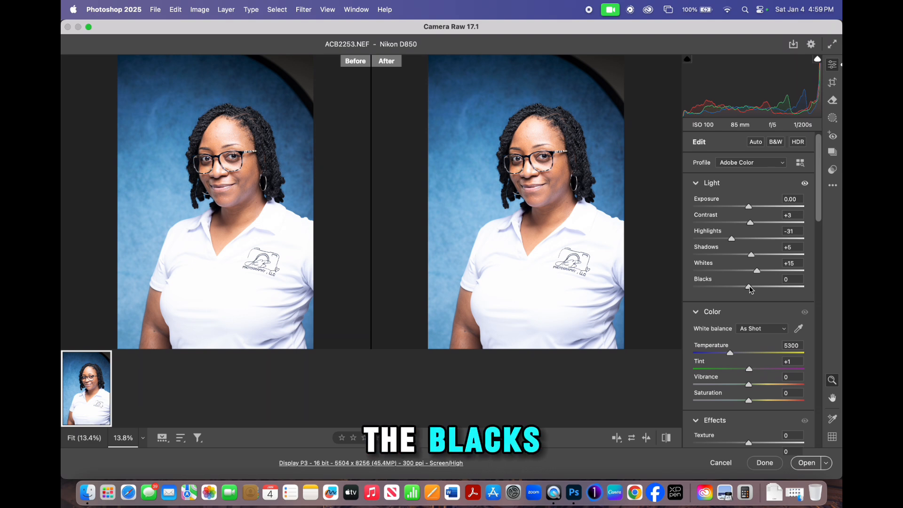
drag(750, 289, 736, 291)
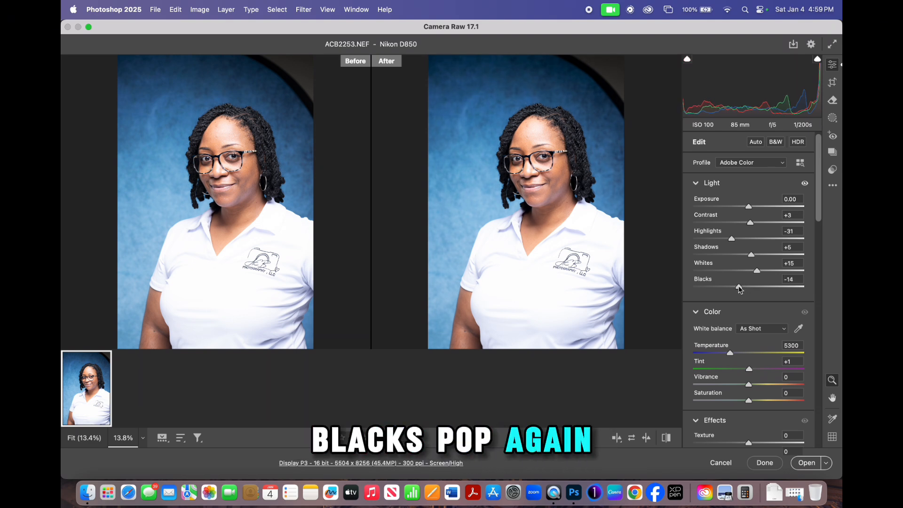
- Try a Vibrance of +27 on the portrait, reset it, and set it to +4
drag(545, 135, 589, 148)
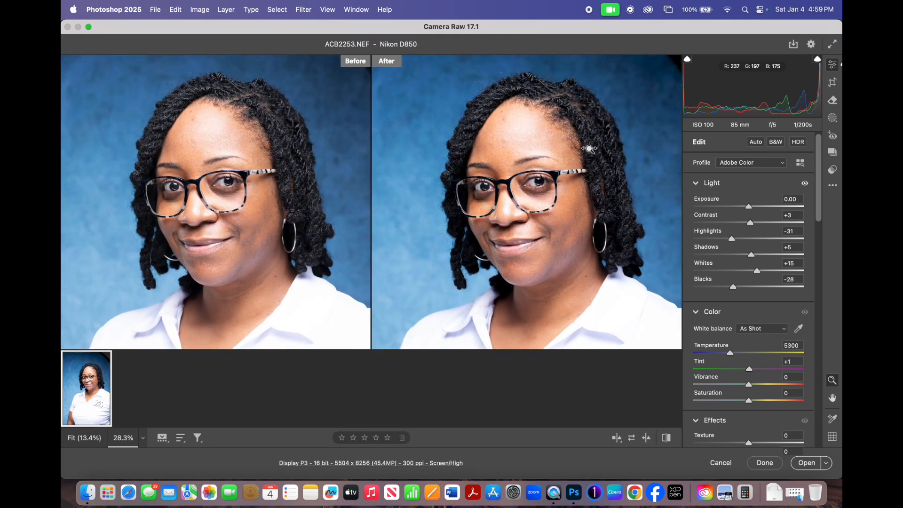
key(super+0)
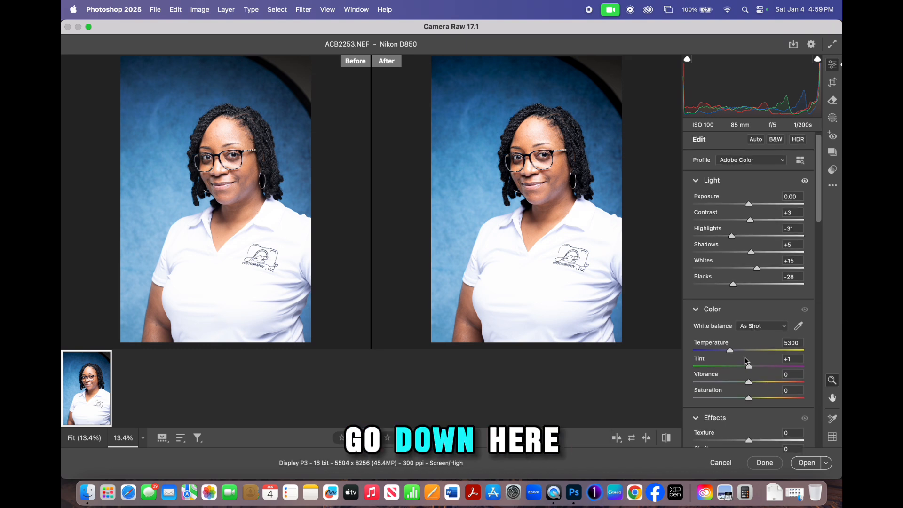
scroll(746, 360, down, 2)
scroll(746, 359, down, 1)
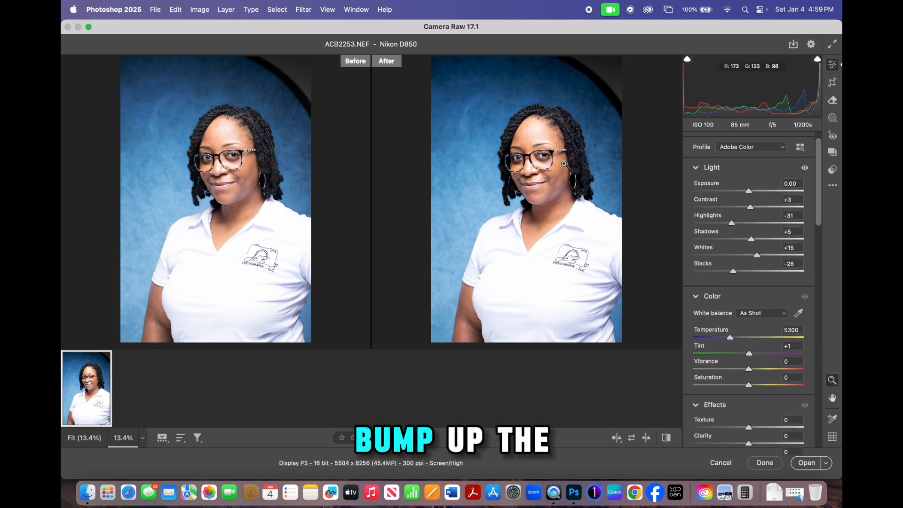
scroll(566, 166, up, 3)
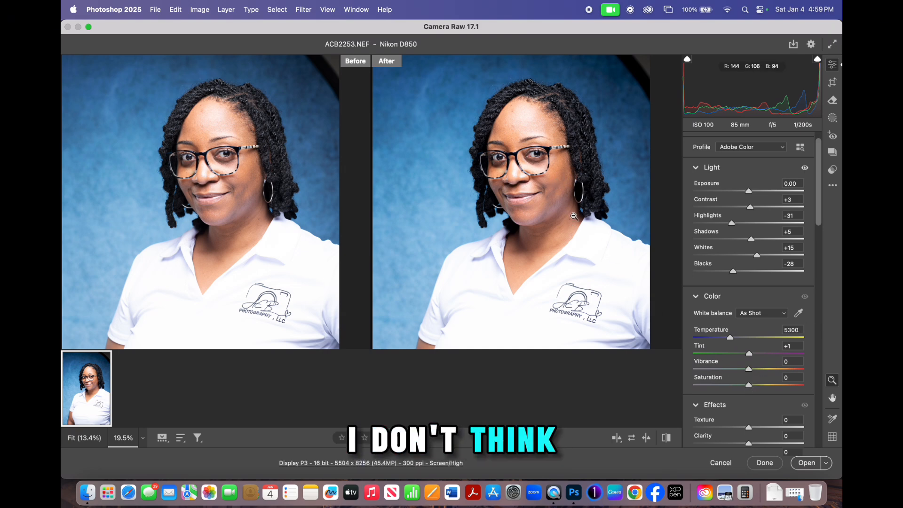
scroll(572, 208, up, 2)
scroll(589, 216, down, 2)
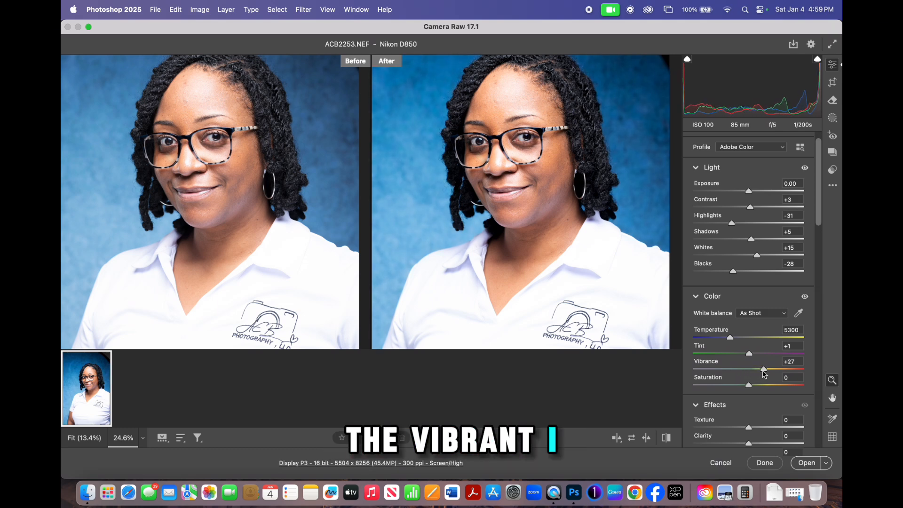
double_click(764, 369)
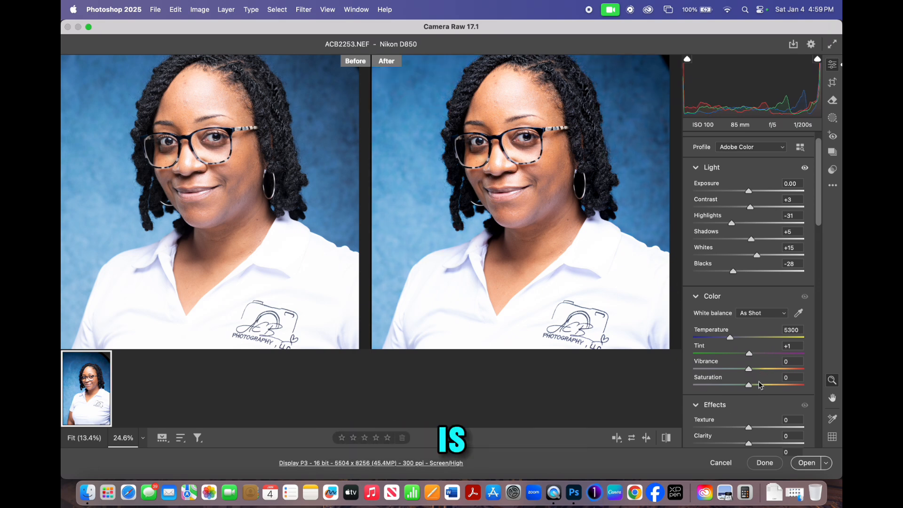
drag(748, 369, 751, 370)
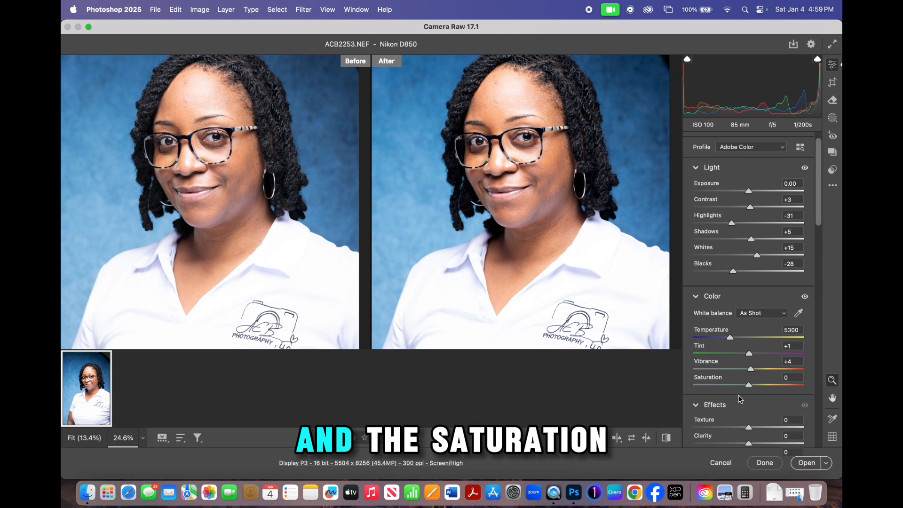
drag(749, 385, 776, 385)
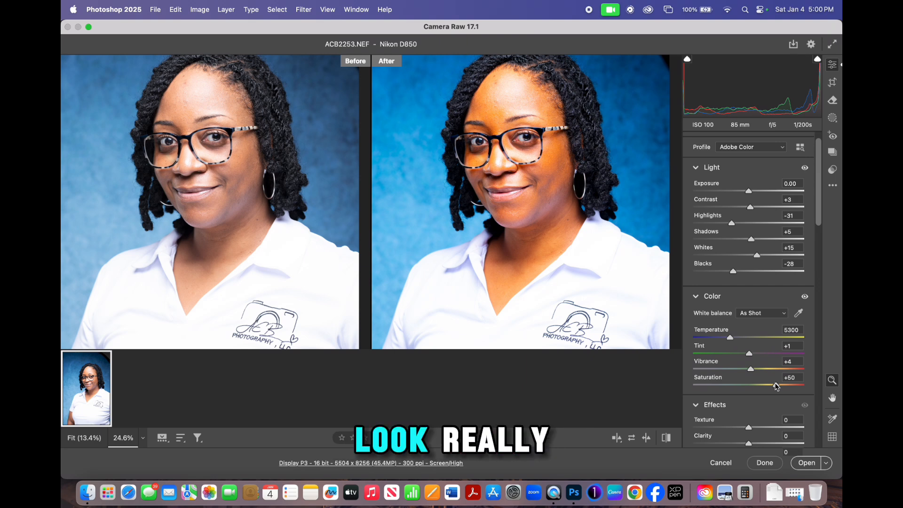
drag(775, 385, 715, 385)
double_click(716, 385)
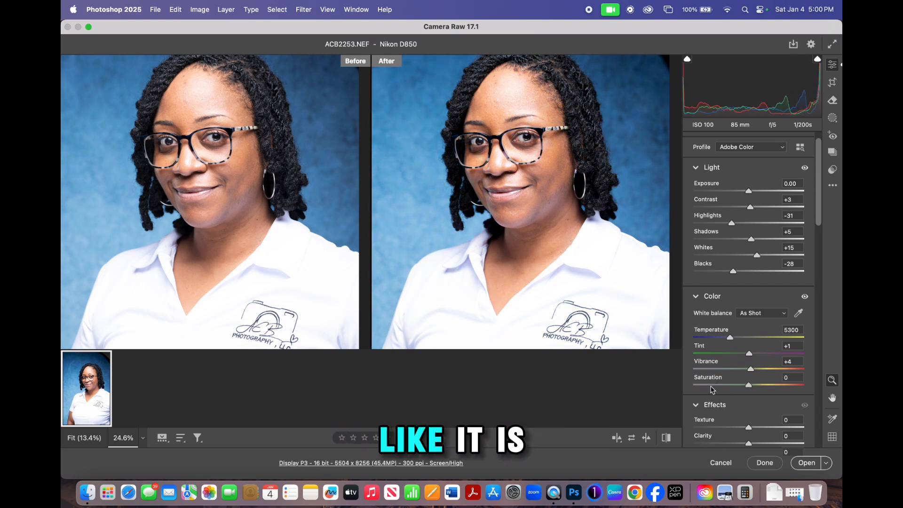
- Set the portrait's Clarity to +3 in the Effects adjustments
scroll(615, 304, down, 5)
scroll(580, 289, up, 5)
scroll(580, 288, down, 5)
click(581, 288)
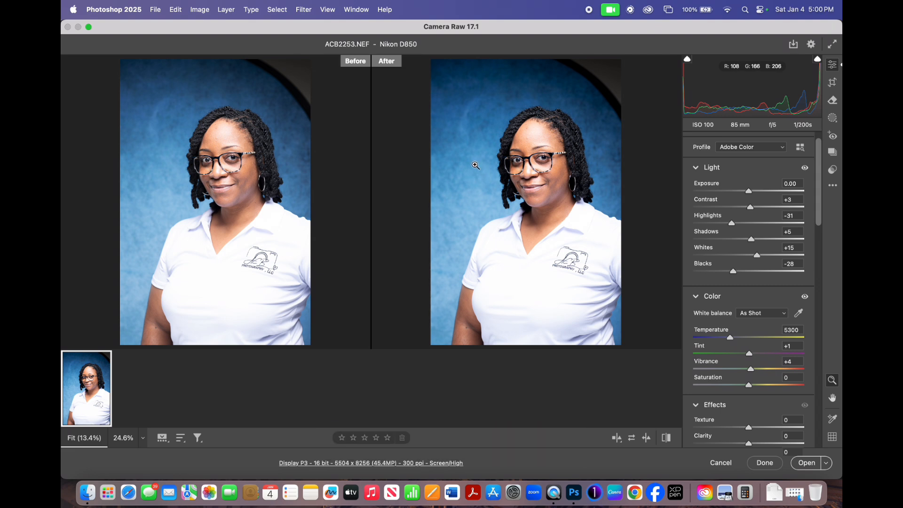
mouse_move(474, 164)
mouse_down()
mouse_move(529, 168)
mouse_move(470, 166)
mouse_up()
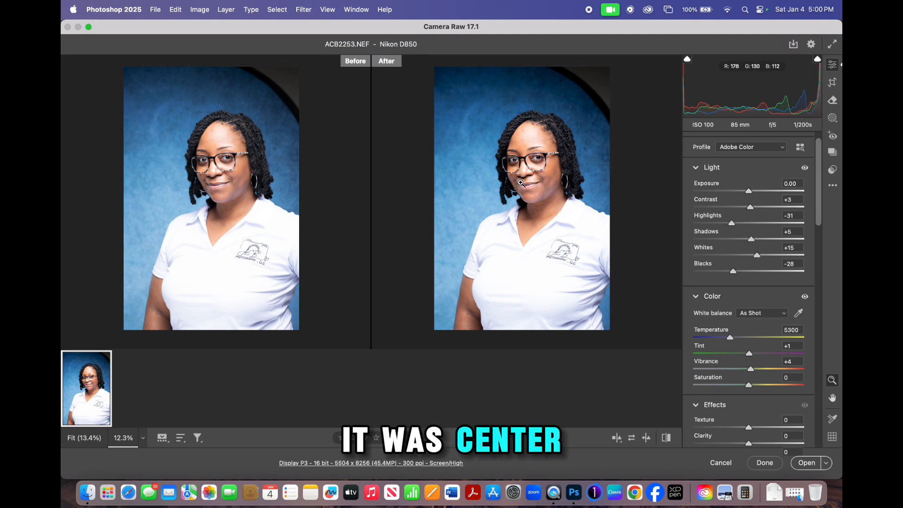
double_click(832, 398)
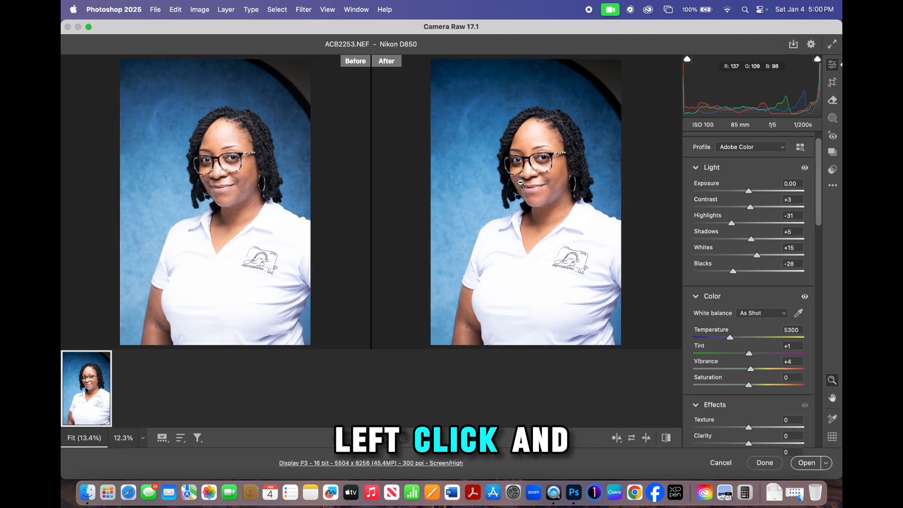
scroll(792, 379, down, 3)
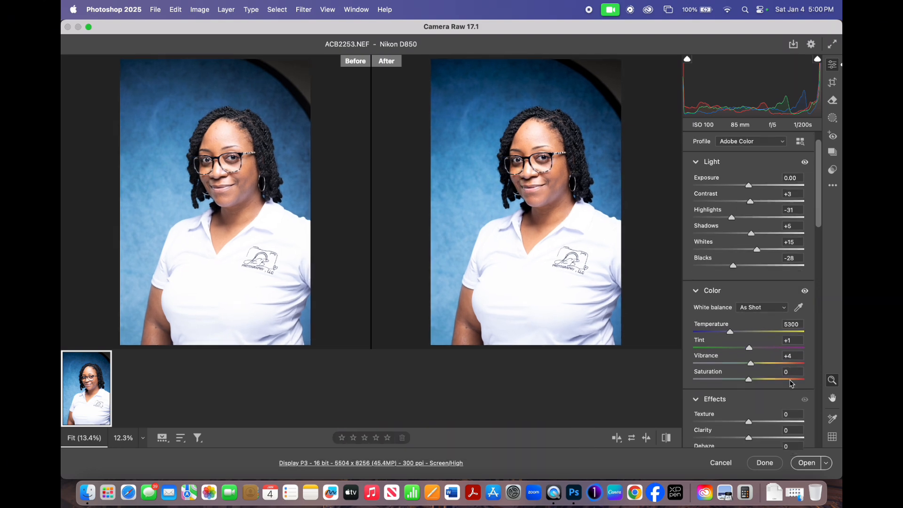
drag(820, 220, 823, 265)
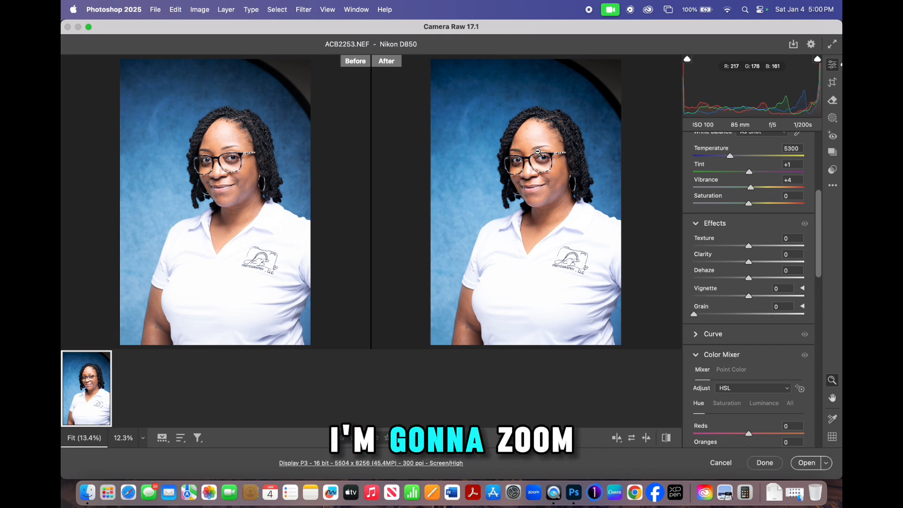
scroll(564, 180, up, 5)
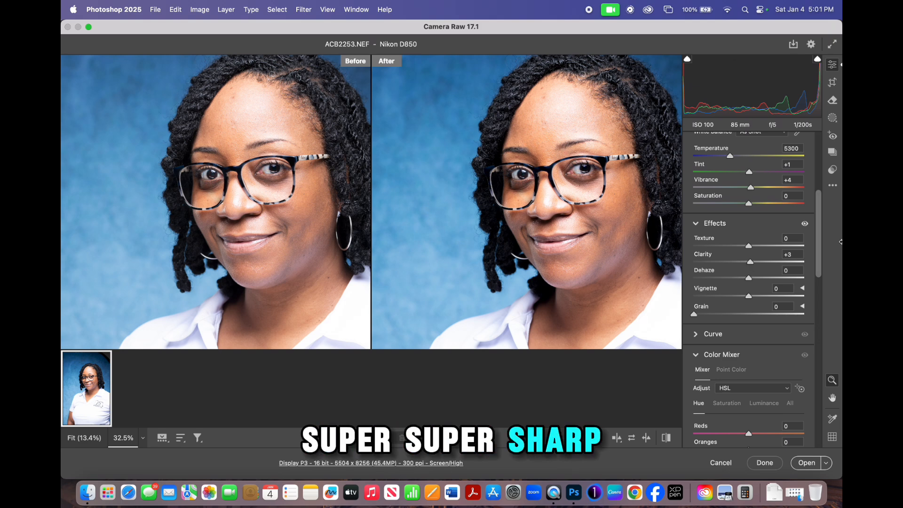
scroll(740, 420, down, 2)
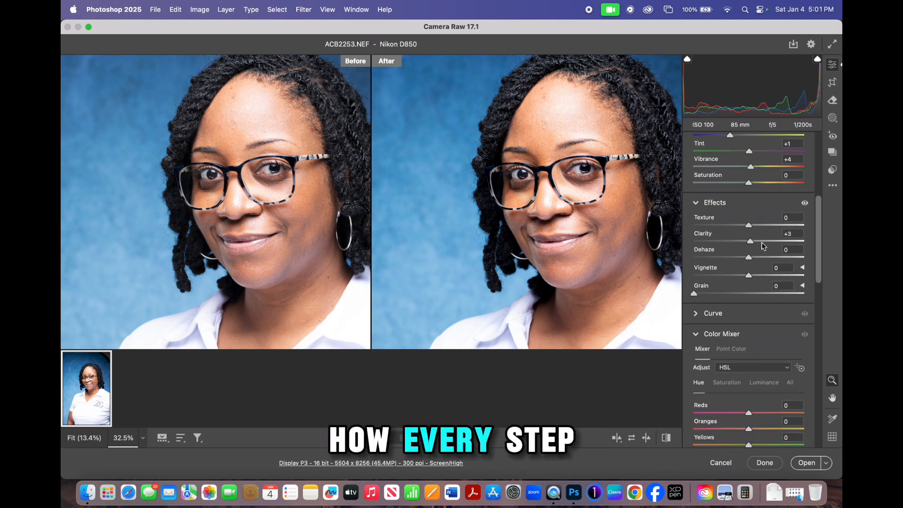
- Set the portrait's Sharpening to 50 in the Detail adjustments and compare the before and after skin detail on the forehead
drag(820, 273, 823, 347)
mouse_move(563, 191)
mouse_down()
mouse_move(591, 194)
mouse_move(579, 193)
mouse_up()
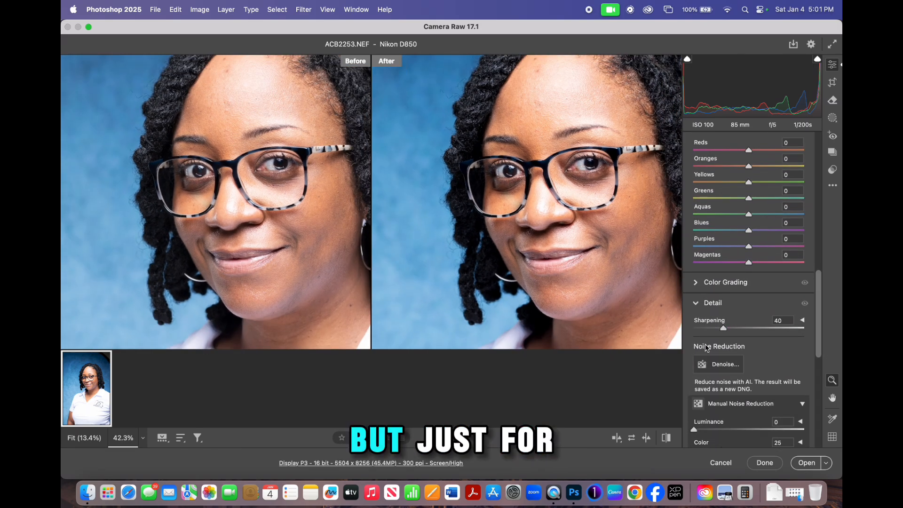
drag(725, 331, 731, 331)
drag(528, 123, 541, 270)
key(space)
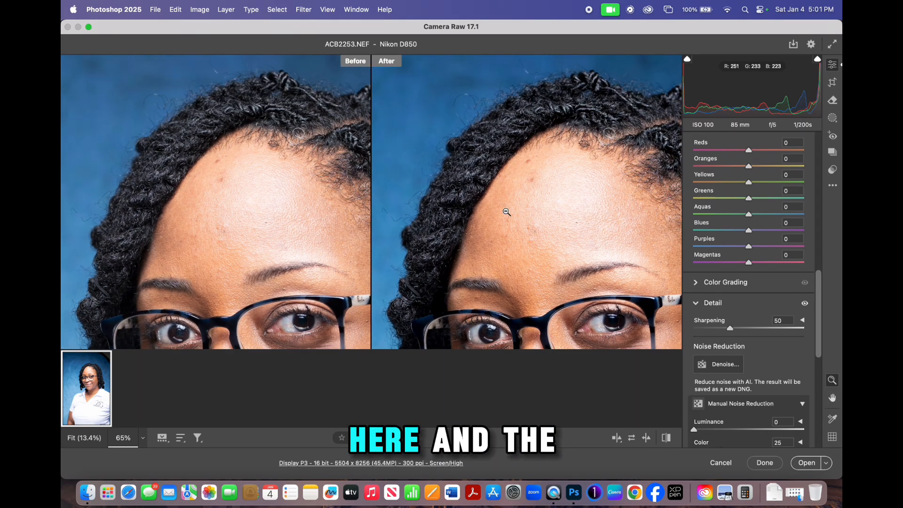
mouse_move(605, 214)
mouse_down()
mouse_move(591, 197)
mouse_move(605, 199)
mouse_up()
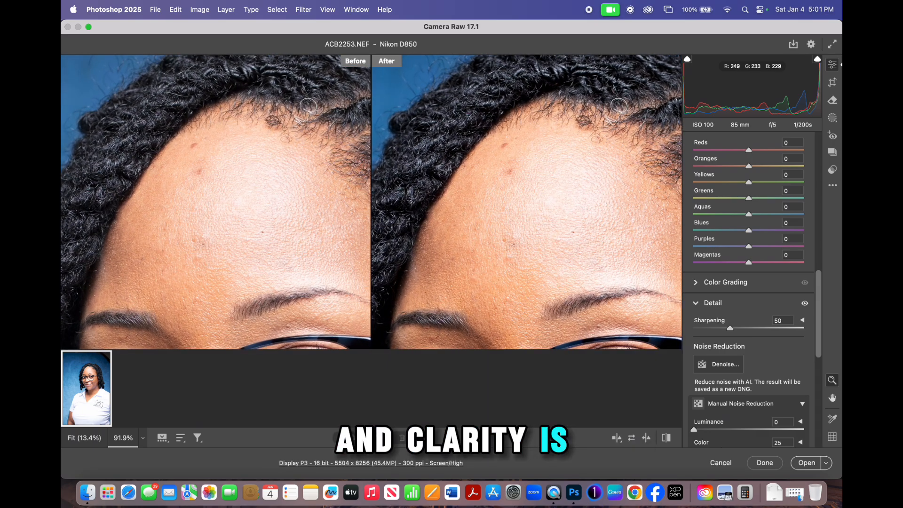
click(606, 200)
click(606, 201)
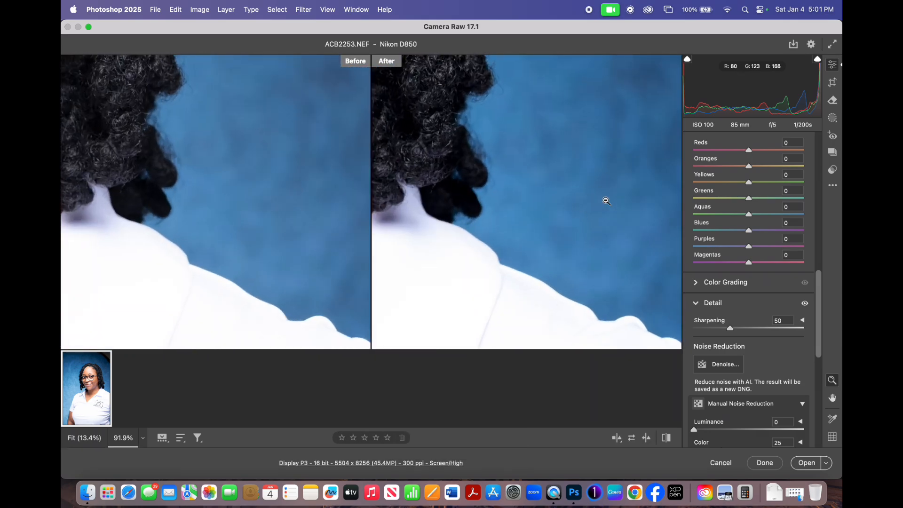
click(606, 201)
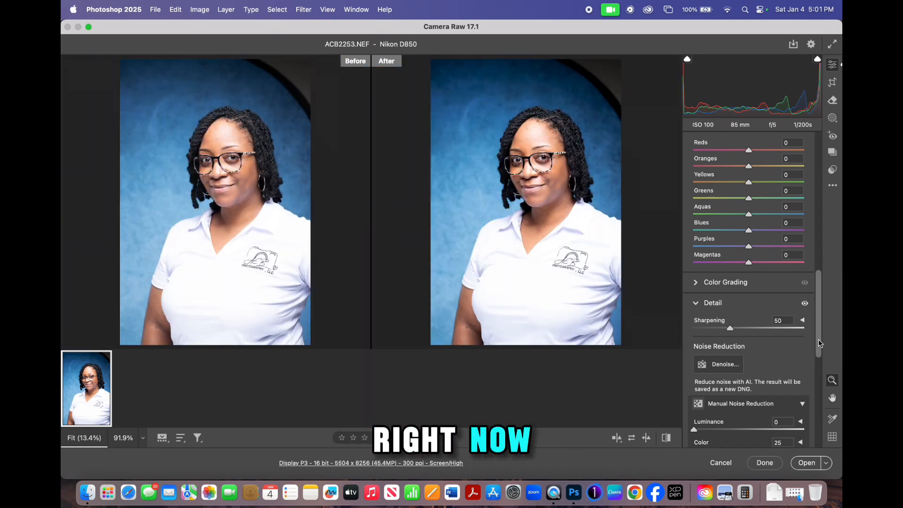
- Open the adjusted raw portrait from Camera Raw in the Photoshop workspace and switch to the Move tool
scroll(822, 373, down, 3)
scroll(822, 373, down, 9)
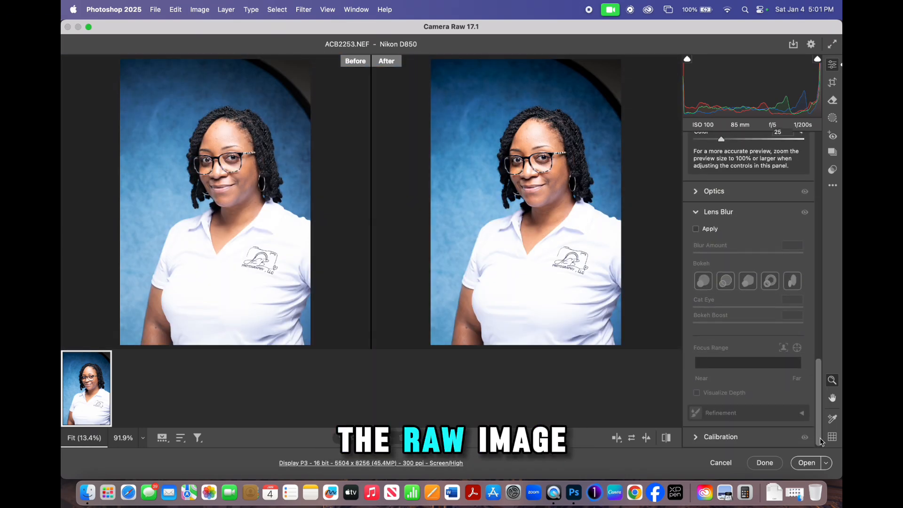
click(804, 463)
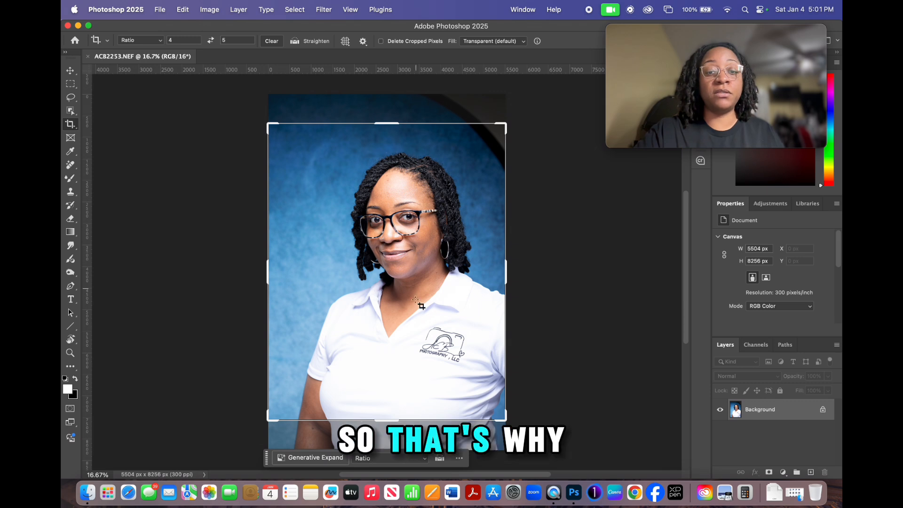
key(v)
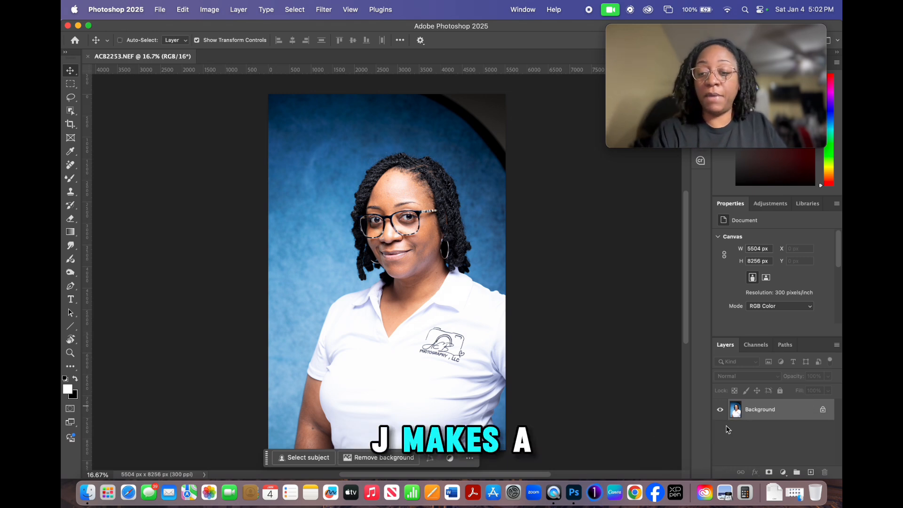
- Try duplicating the Background layer, undoing the copy each time
key(super+j)
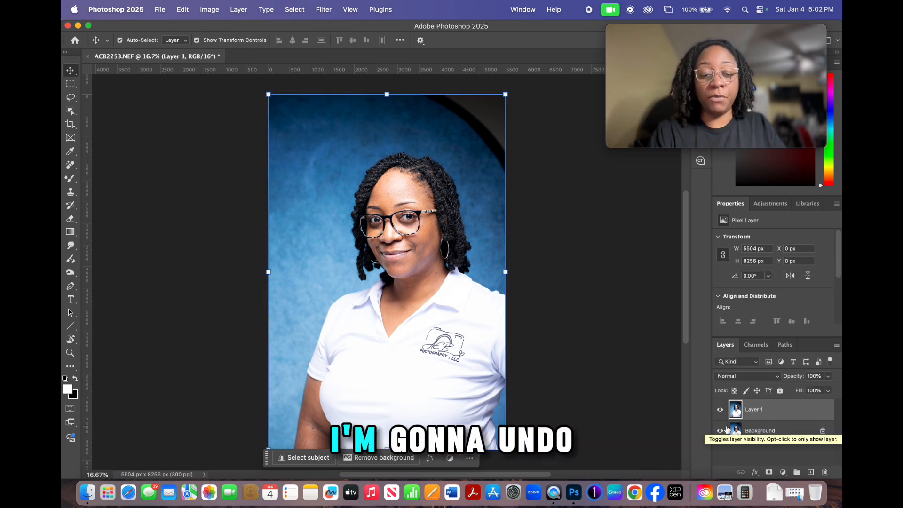
key(super+z)
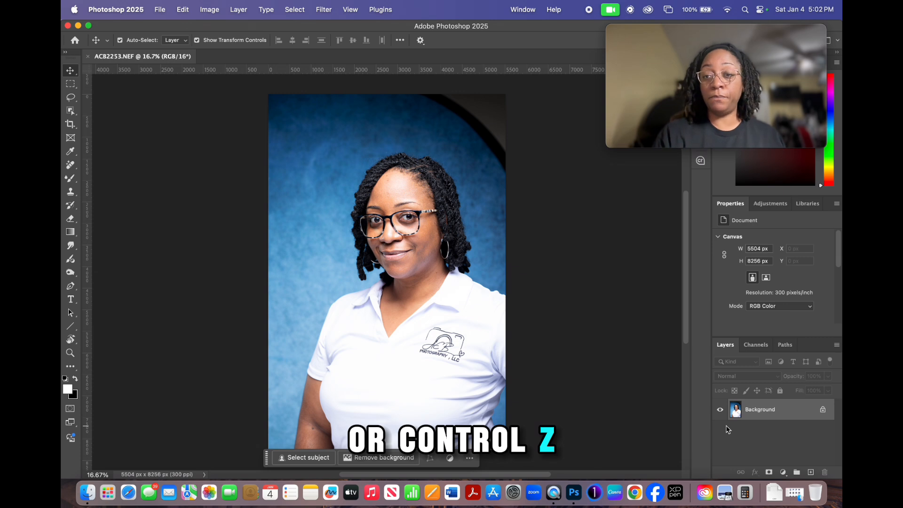
click(179, 10)
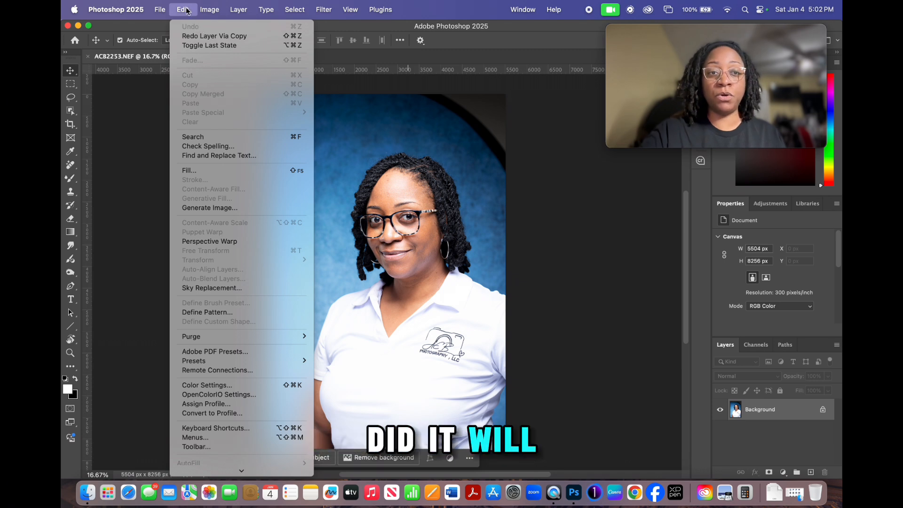
click(184, 10)
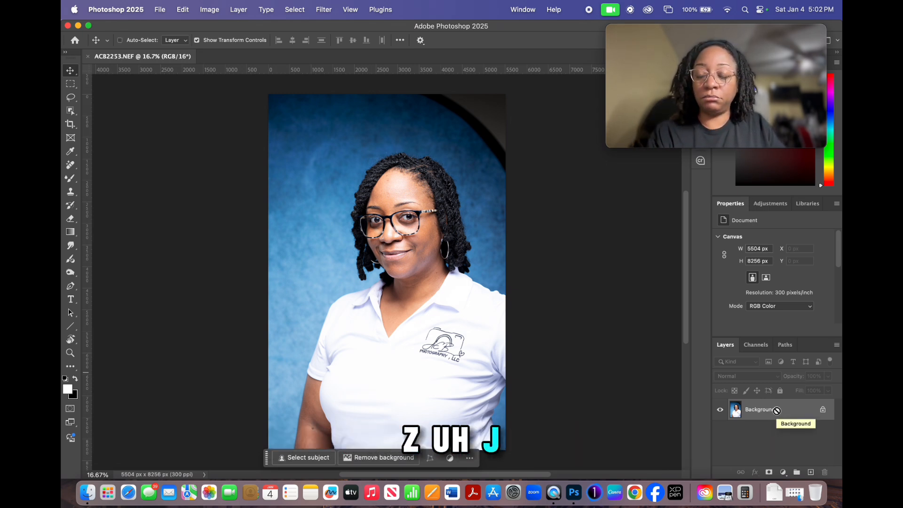
key(super+j)
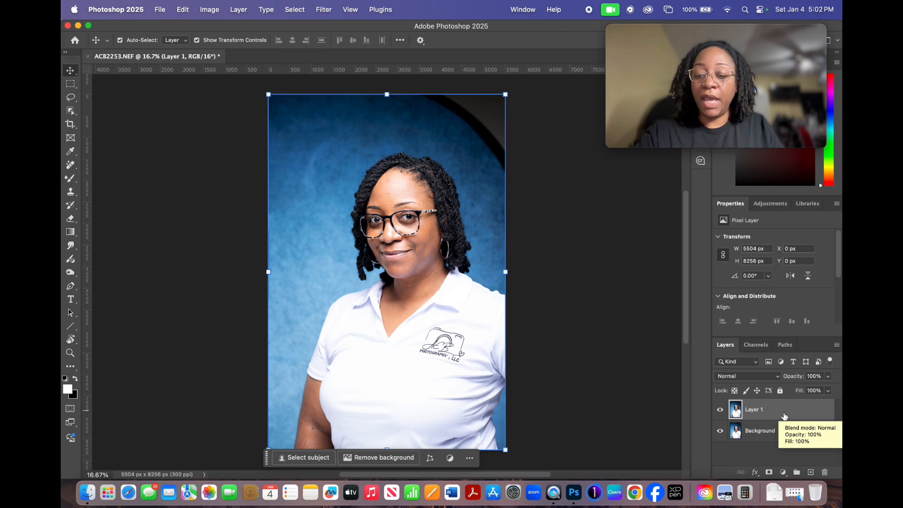
key(super+z)
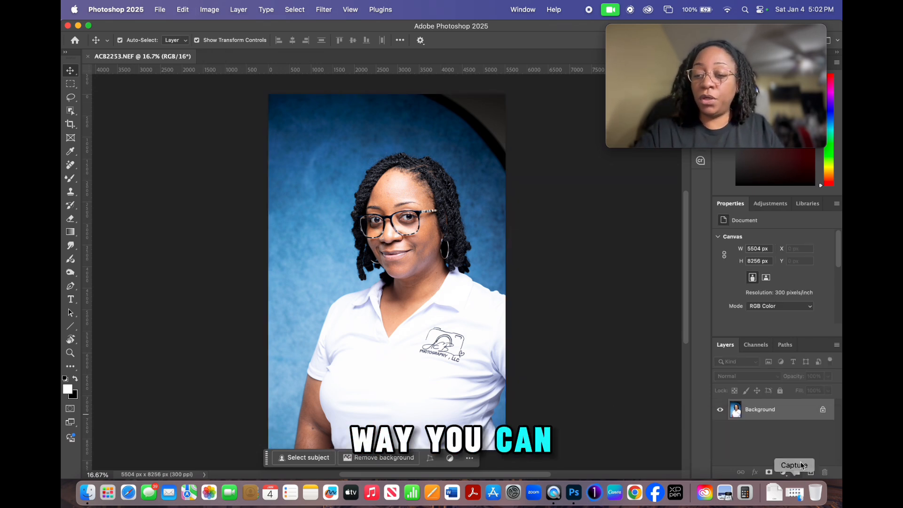
- Duplicate the Background layer as Background copy and set the Crop tool's ratio to 1:1 (Square)
drag(777, 411, 810, 471)
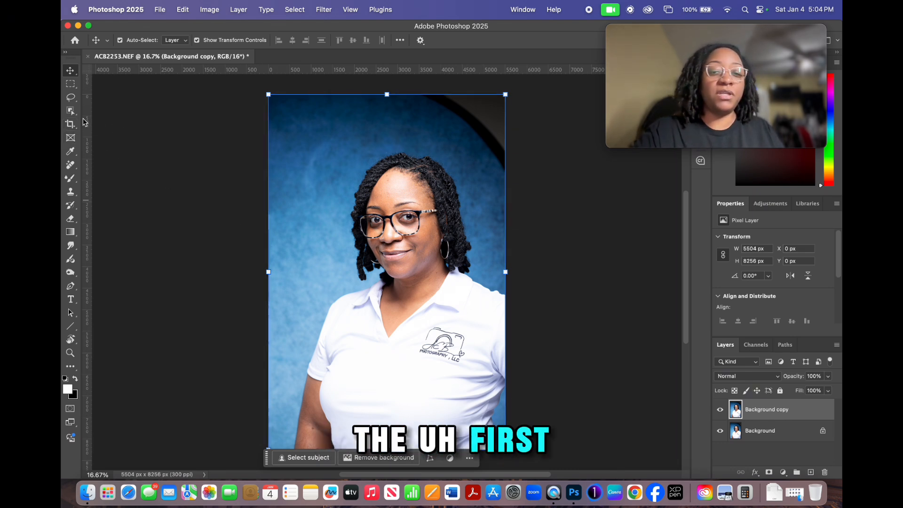
click(71, 125)
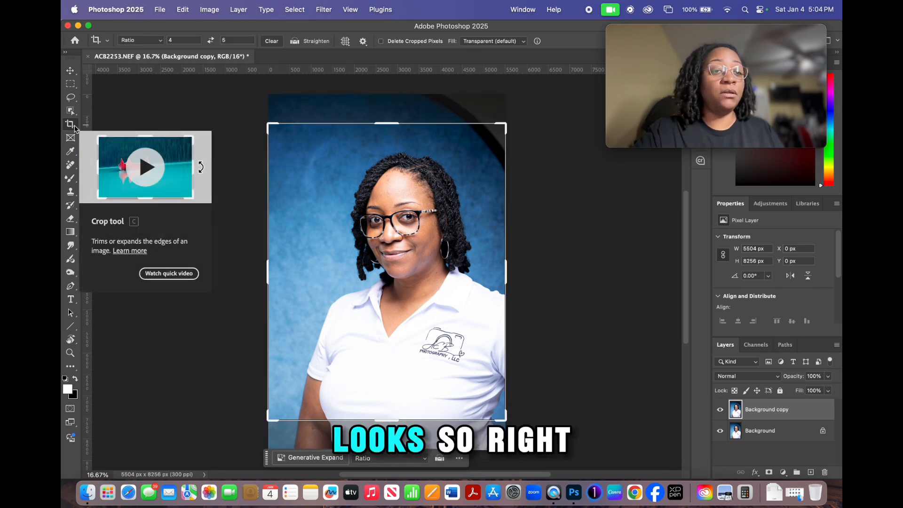
click(159, 42)
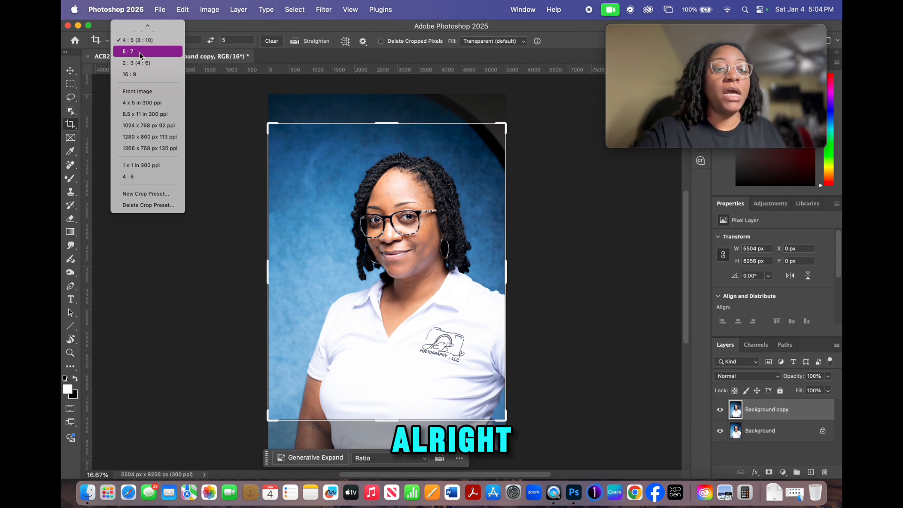
scroll(137, 108, up, 3)
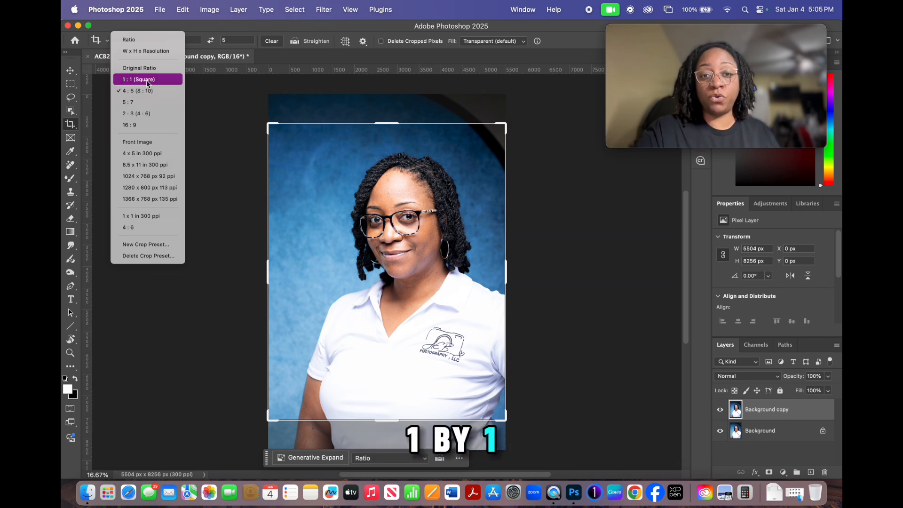
click(146, 80)
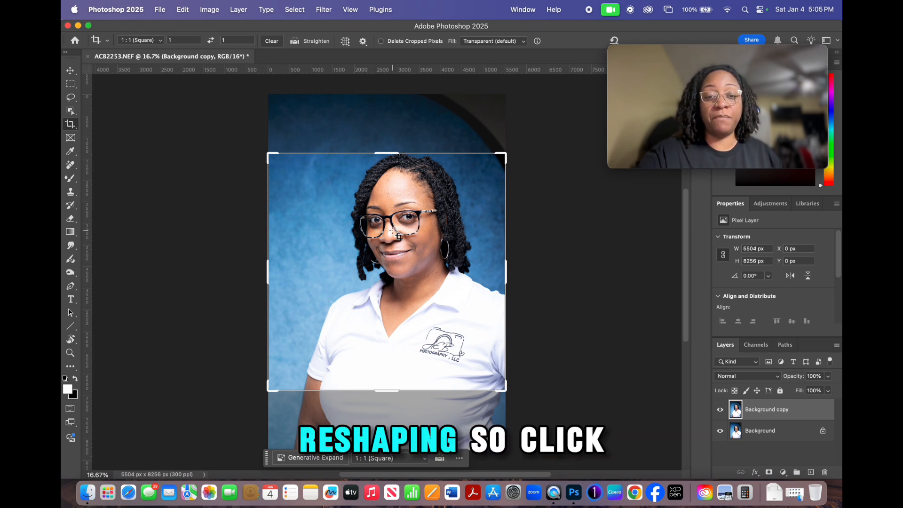
- Crop the portrait to a square of about 5162 px framing the head, shoulders and shirt logo, and fit it on screen
click(448, 318)
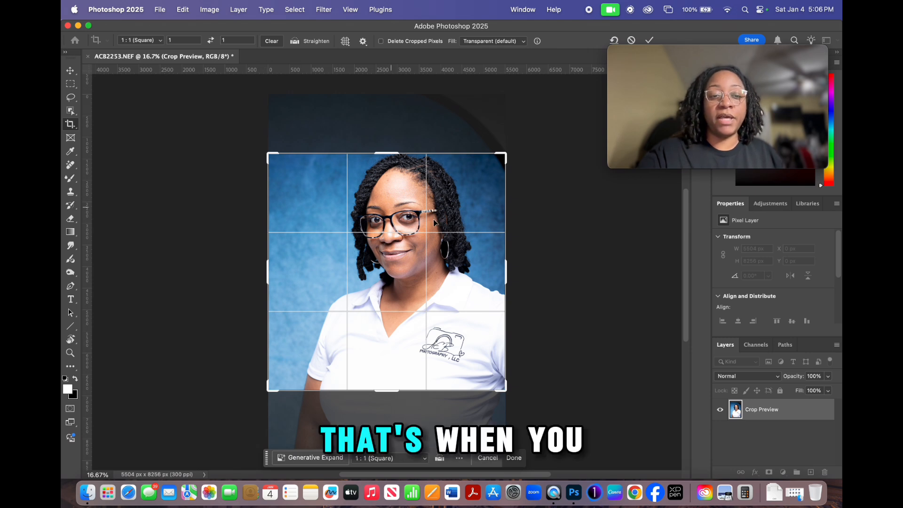
drag(481, 260, 461, 254)
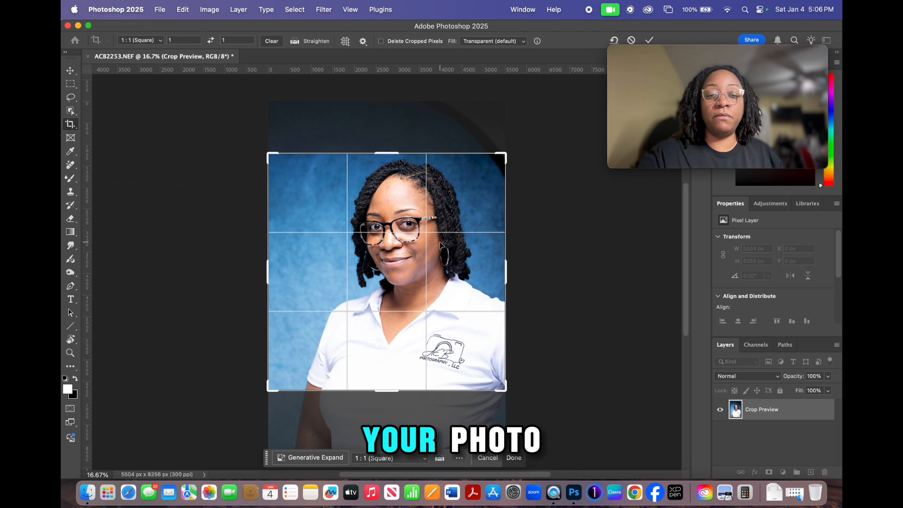
drag(442, 218, 434, 232)
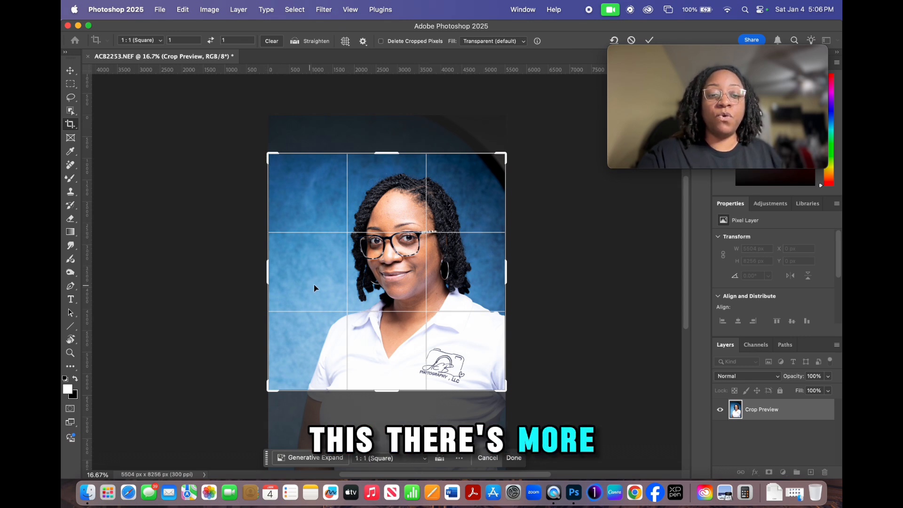
drag(268, 154, 287, 161)
drag(435, 248, 435, 257)
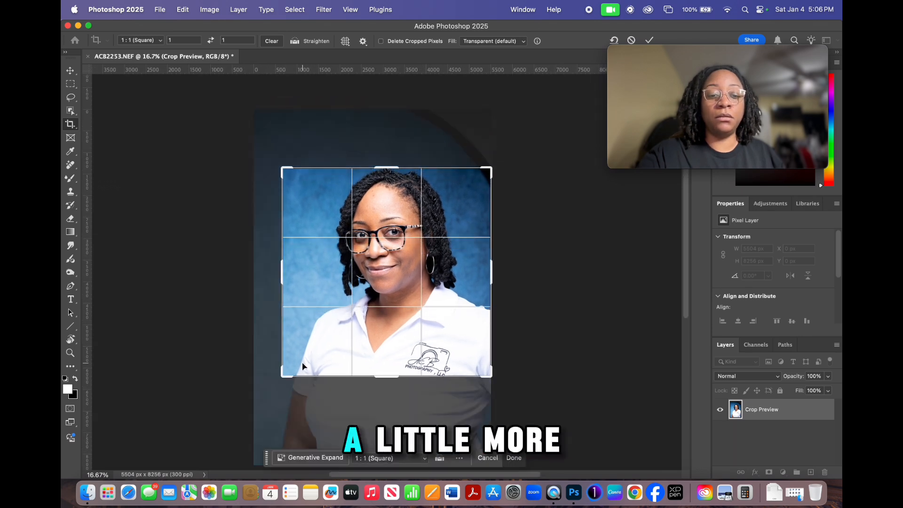
drag(289, 376, 282, 382)
drag(394, 311, 393, 320)
drag(279, 379, 281, 381)
drag(457, 264, 457, 268)
drag(281, 381, 280, 384)
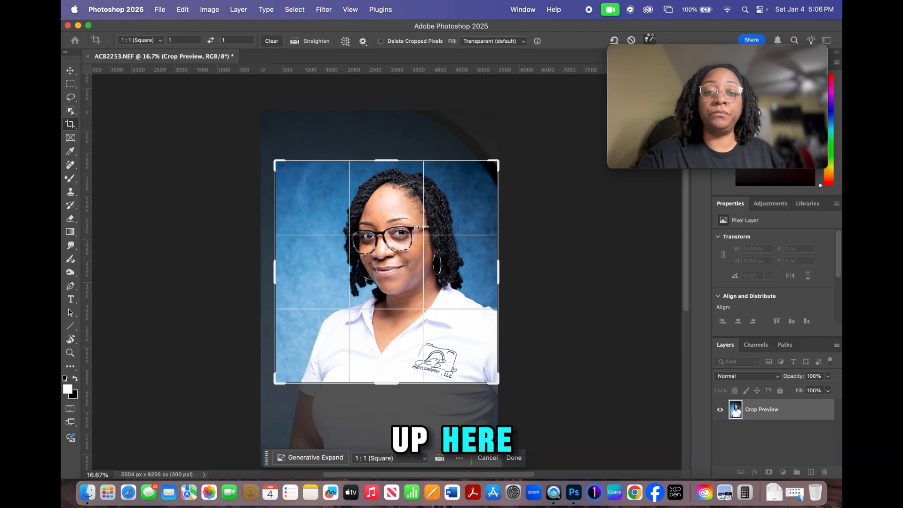
click(650, 41)
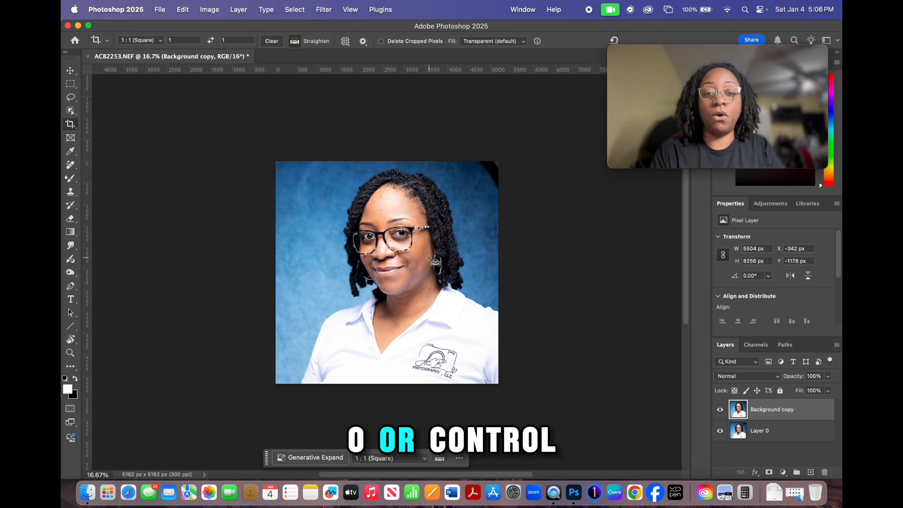
key(super+0)
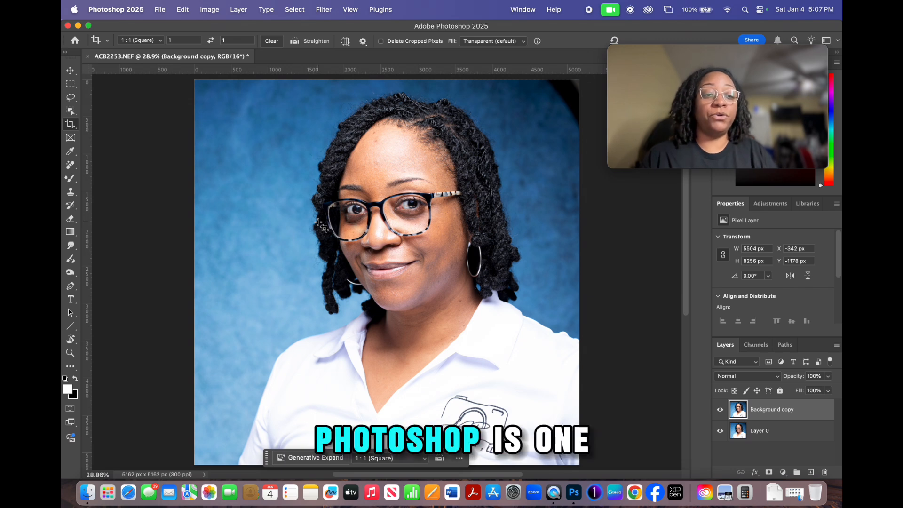
- Choose the Remove Tool for retouching the forehead on the Background copy layer
click(71, 167)
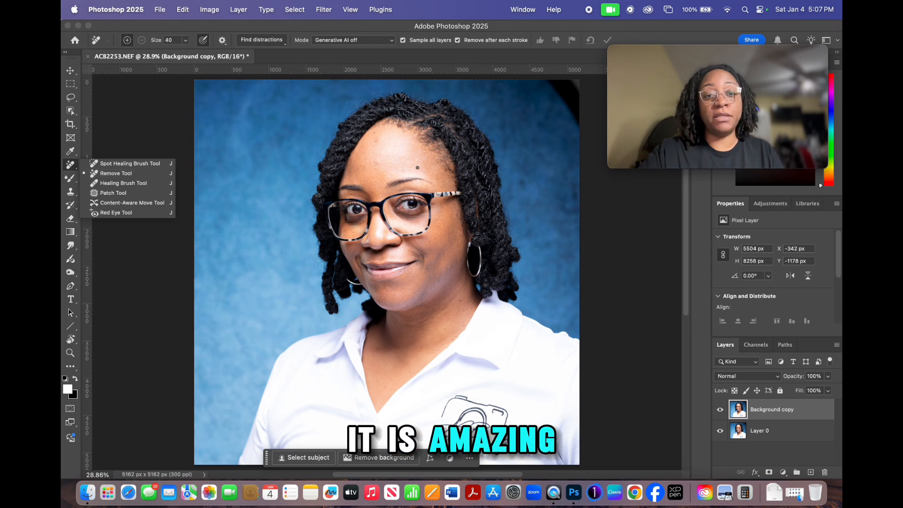
scroll(356, 145, up, 3)
scroll(451, 195, up, 2)
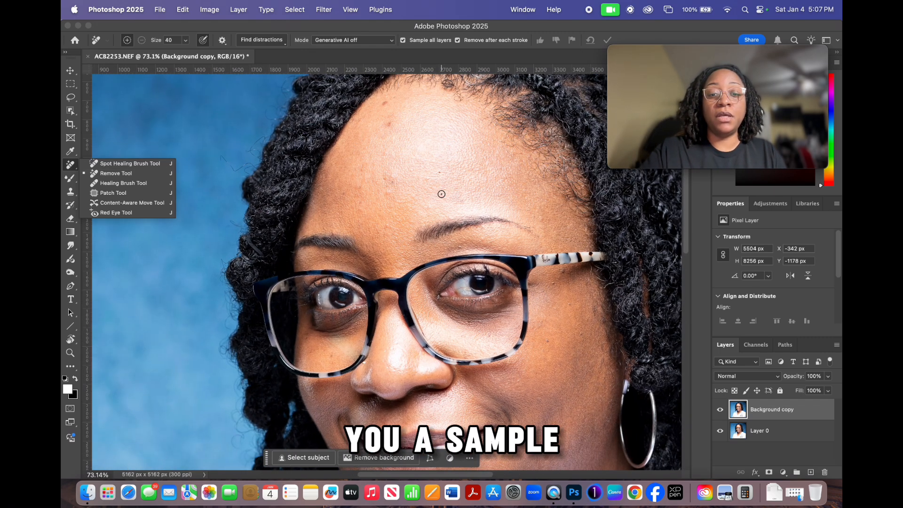
drag(434, 174, 435, 195)
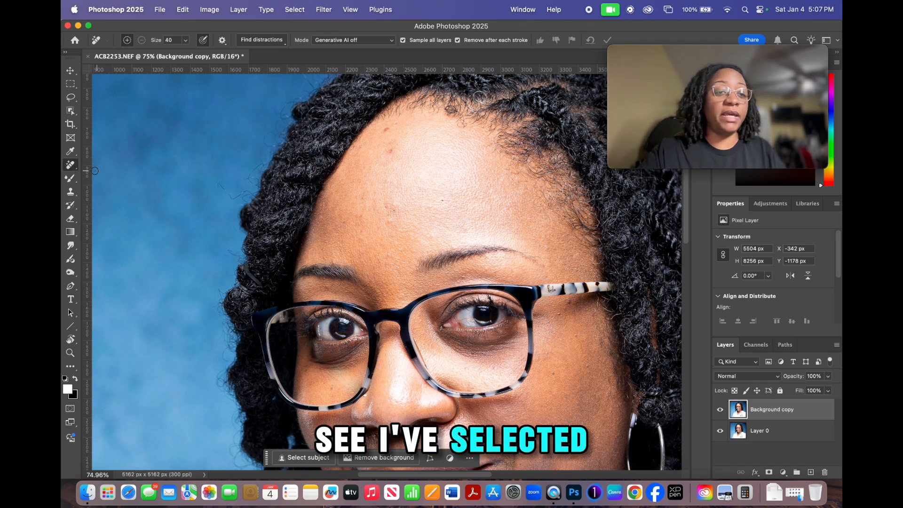
right_click(71, 167)
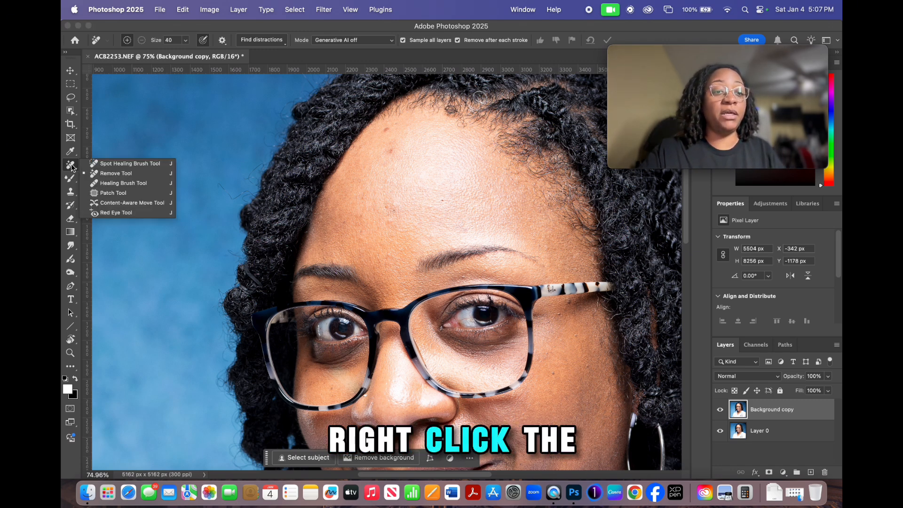
click(123, 174)
scroll(401, 164, up, 2)
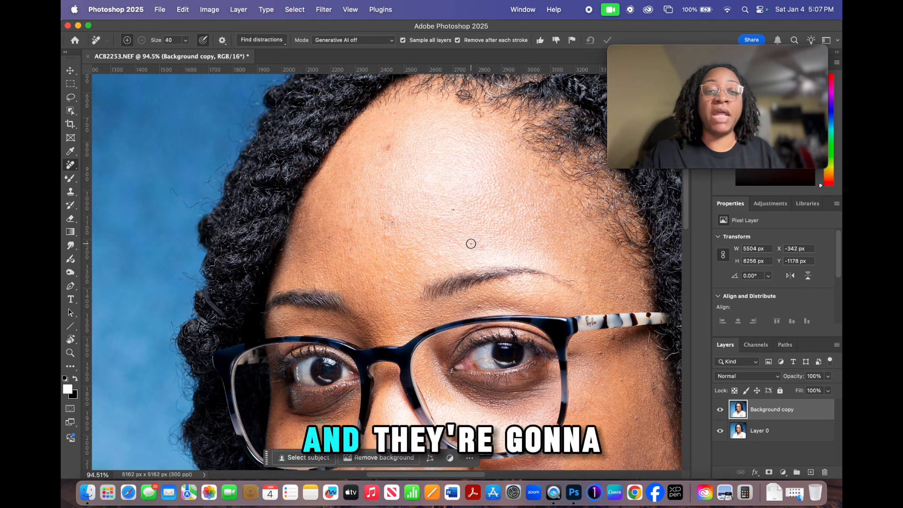
scroll(411, 149, up, 2)
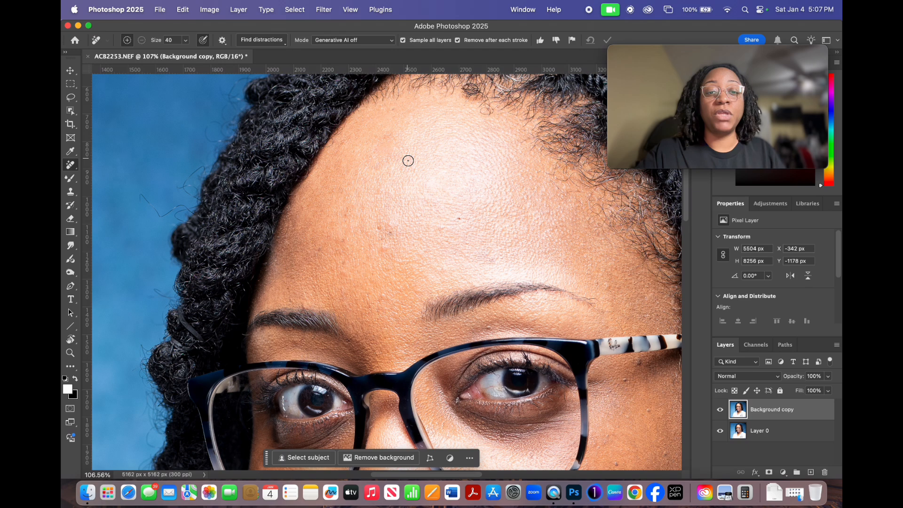
- Remove the reddish blemish on the upper forehead and the small dark spot at its center, reducing the brush size to 15
scroll(412, 158, up, 4)
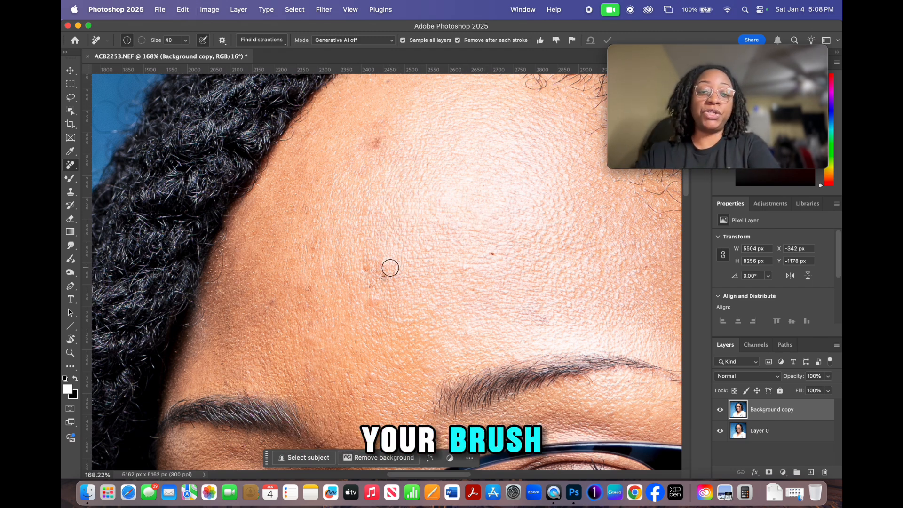
click(375, 144)
click(379, 138)
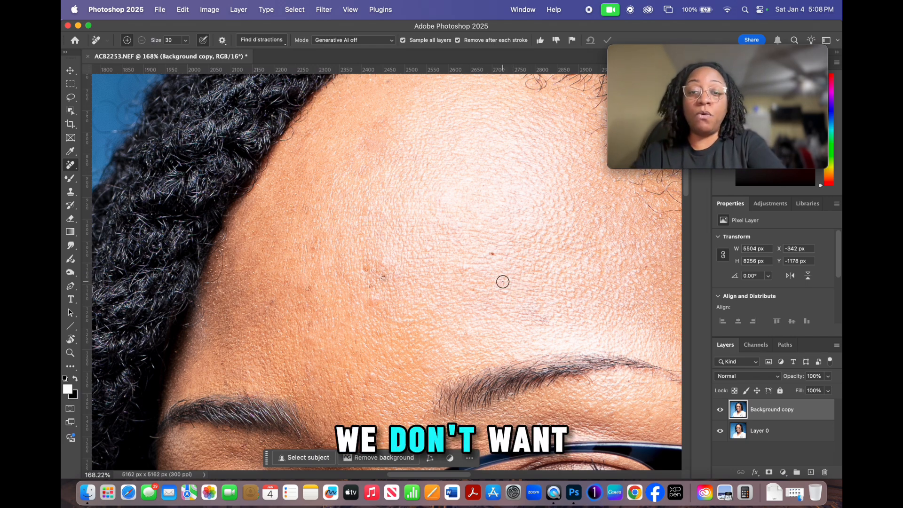
scroll(498, 262, up, 5)
scroll(496, 270, up, 1)
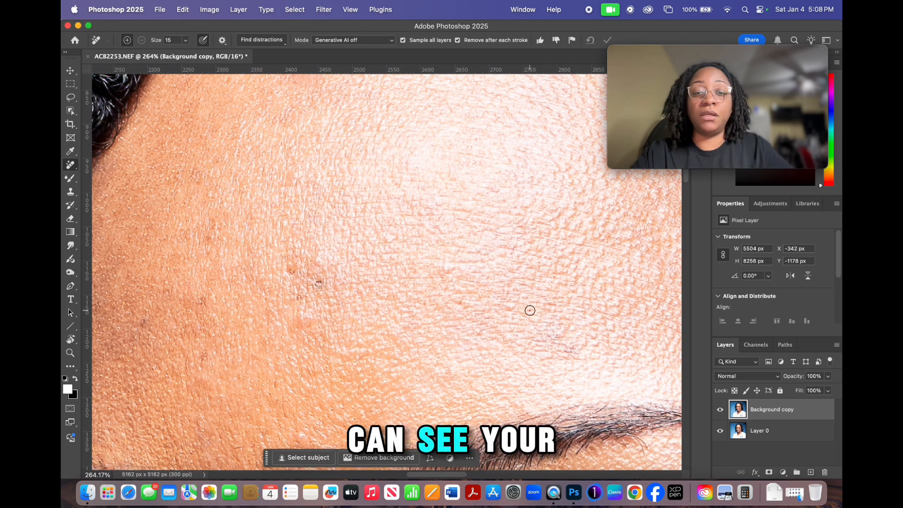
- Try removing the small dark spot on the middle of the forehead with the Remove Tool, and undo it
click(318, 283)
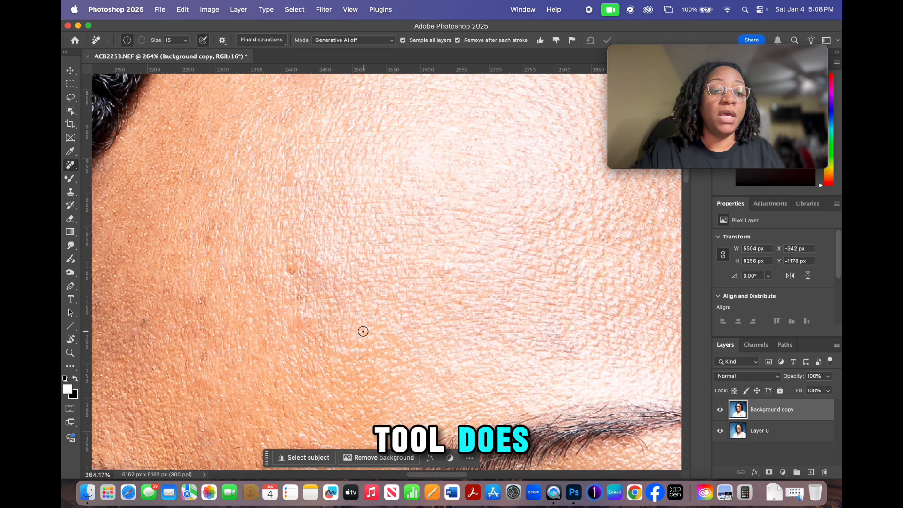
key(super+z)
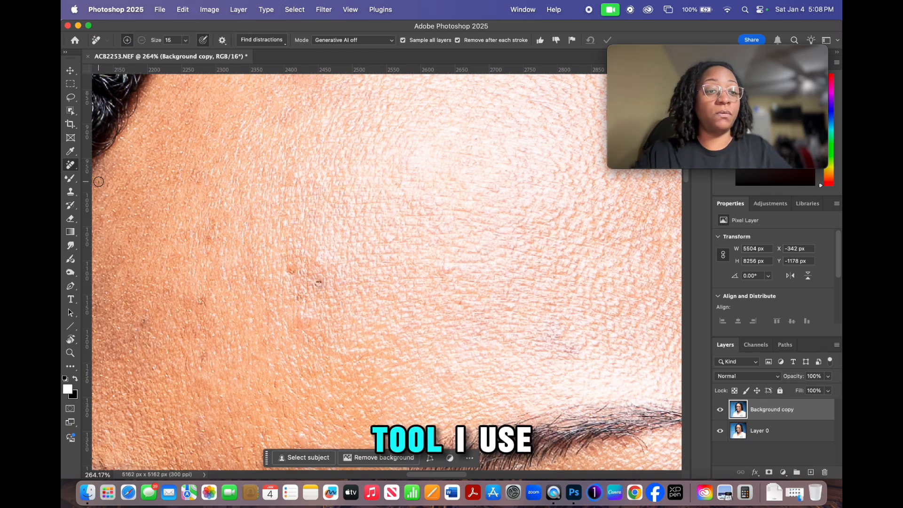
- Switch to the Spot Healing Brush Tool and reduce its brush size to 90
right_click(74, 165)
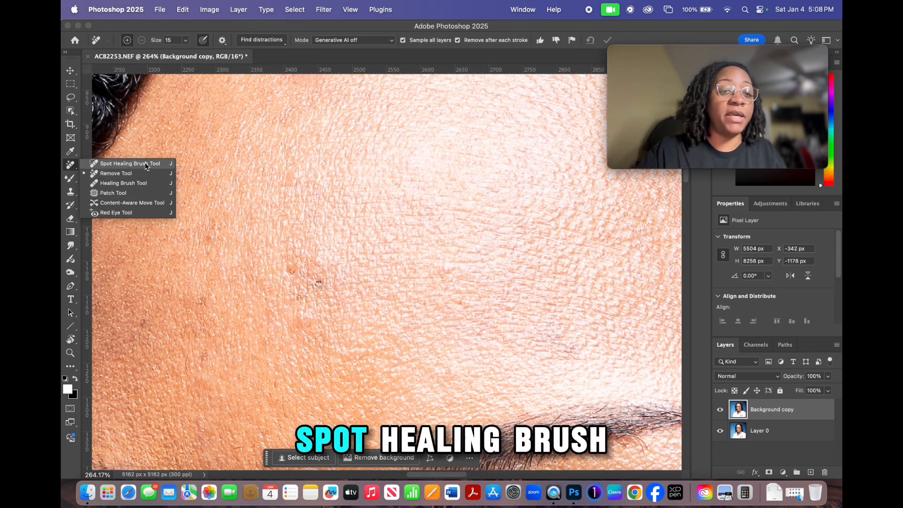
click(128, 163)
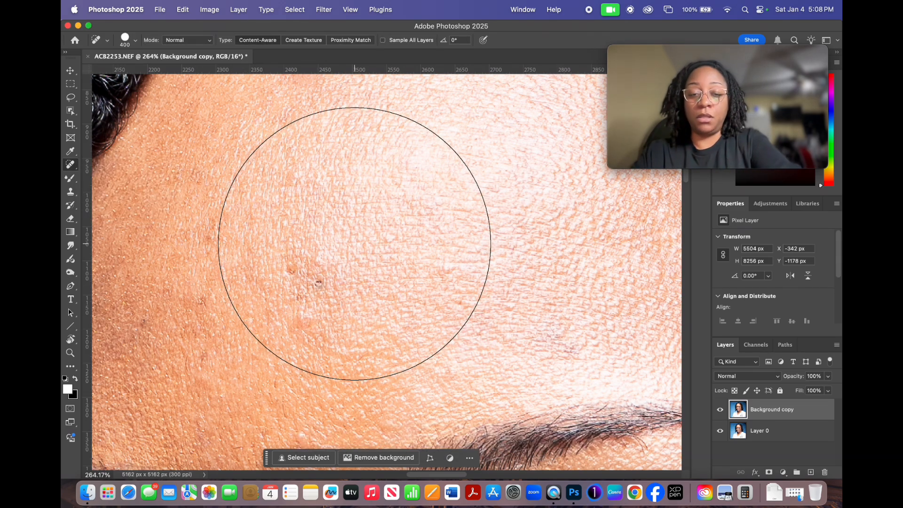
key(bracketleft)
key(bracketleft)
key(bracketleft)
key(bracketleft)
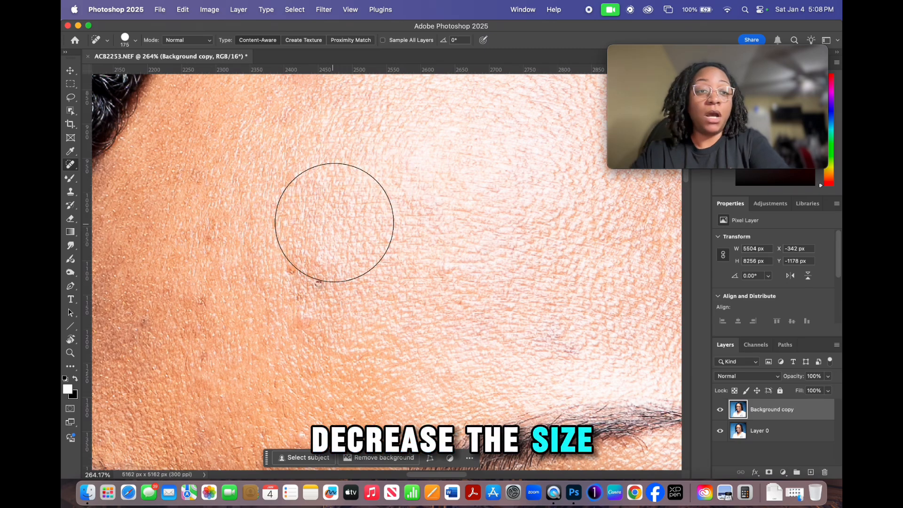
key(bracketleft)
key(bracketleft)
key(bracketleft)
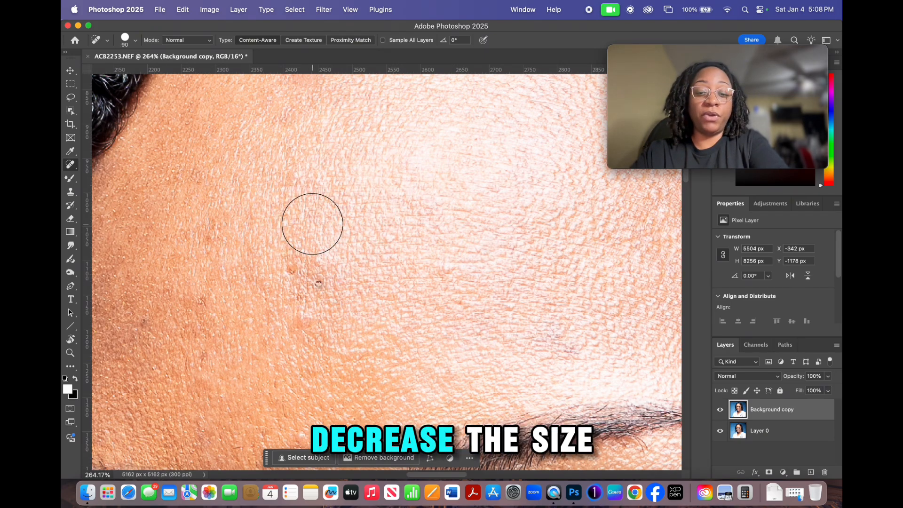
- Reduce the Spot Healing Brush's size further to 35
key(bracketright)
key(bracketleft)
key(bracketleft)
key(bracketleft)
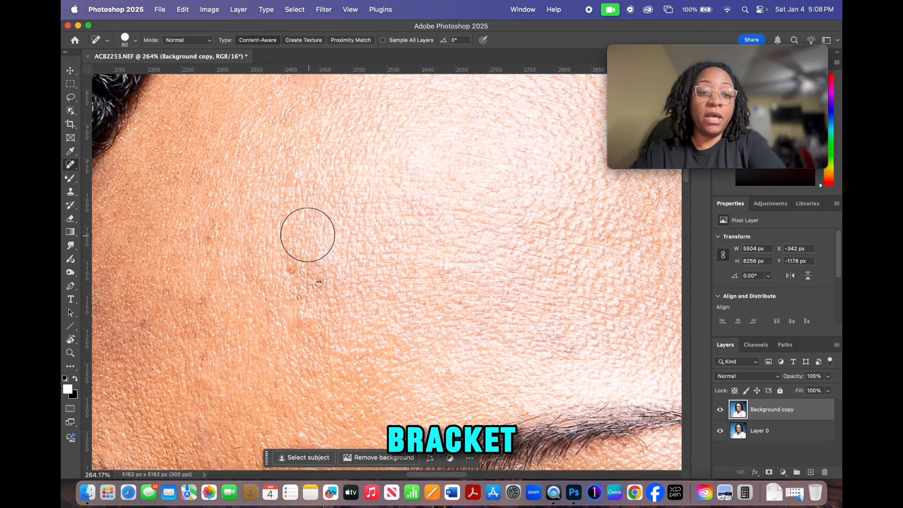
key(bracketleft)
key(bracketleft)
key(bracketleft)
key(bracketleft)
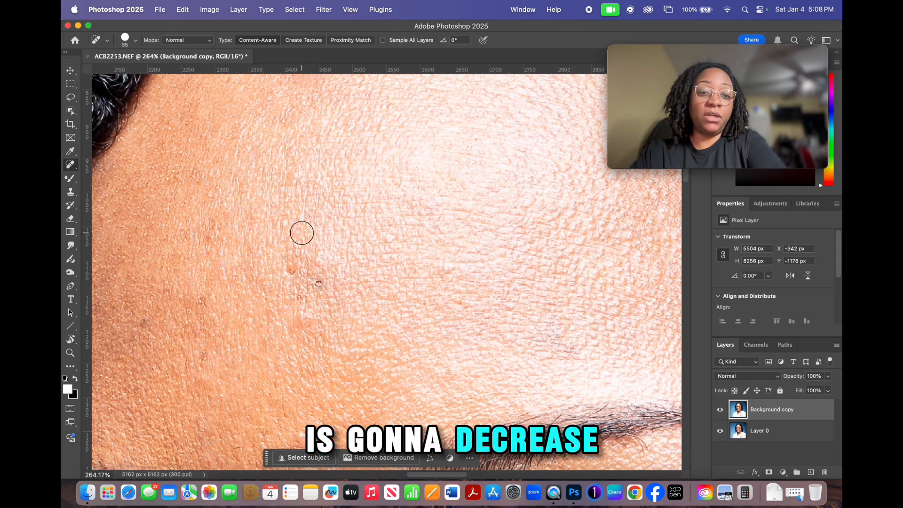
- Enlarge the Spot Healing Brush's size to 53 px
key(bracketright)
key(bracketright)
key(bracketright)
key(bracketright)
key(bracketright)
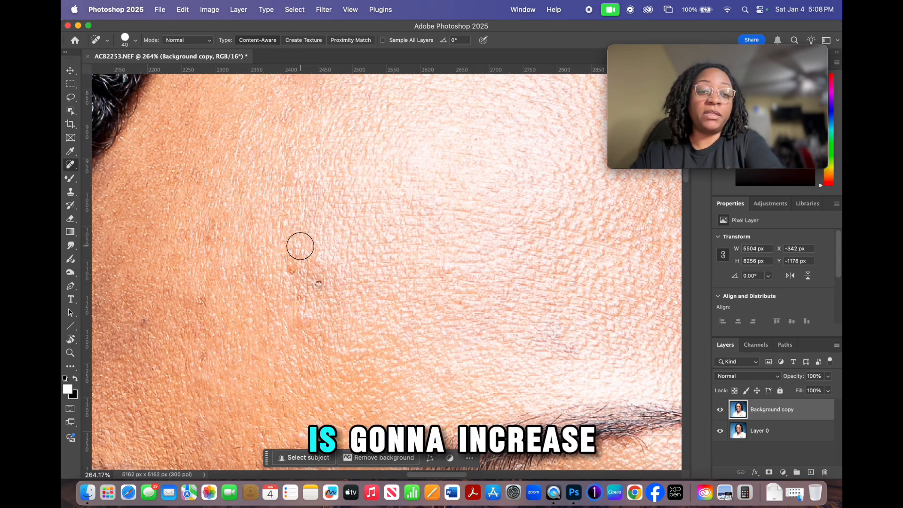
click(135, 40)
drag(100, 69, 105, 68)
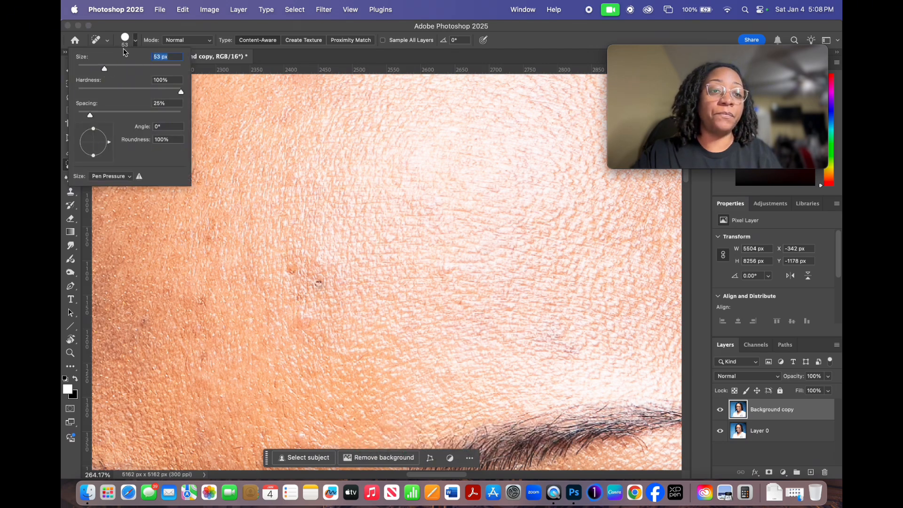
click(130, 43)
- Reduce the brush size to 30 and heal the dark and reddish spots across the middle and sides of the forehead
key(bracketleft)
key(bracketleft)
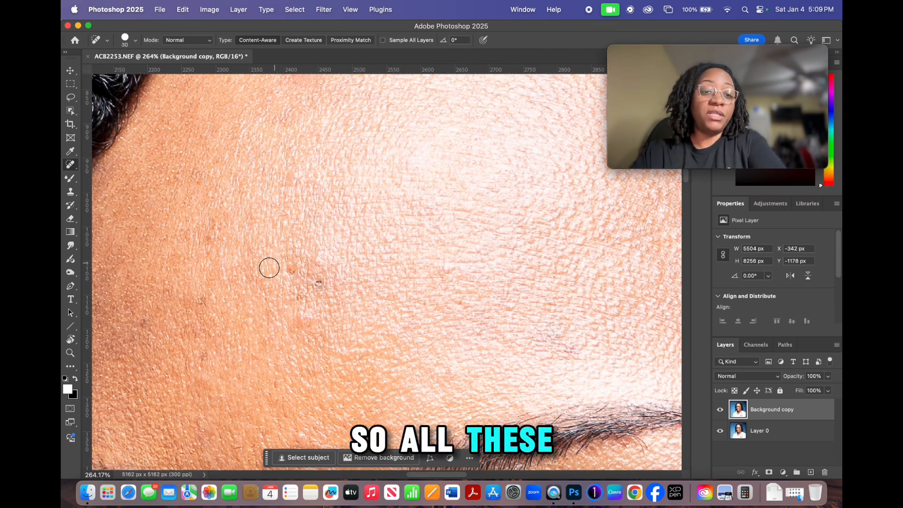
key(bracketleft)
click(291, 270)
click(318, 284)
click(302, 303)
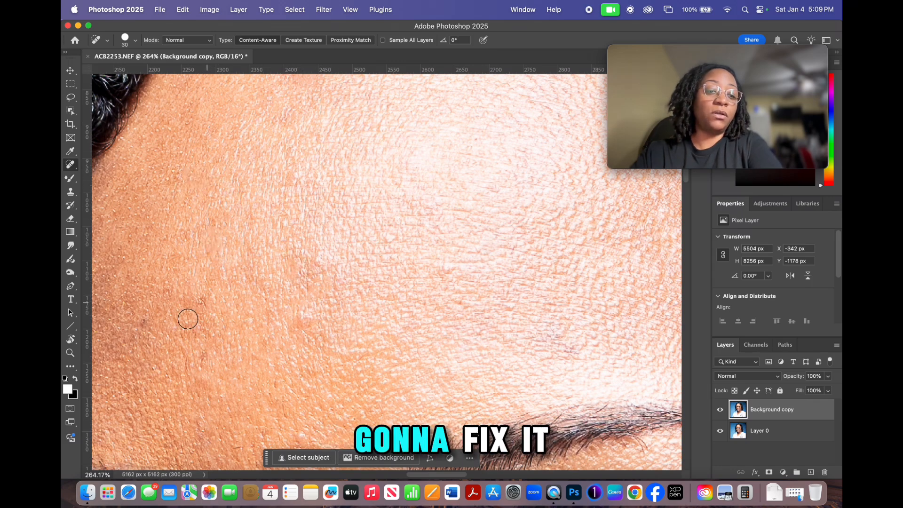
click(204, 298)
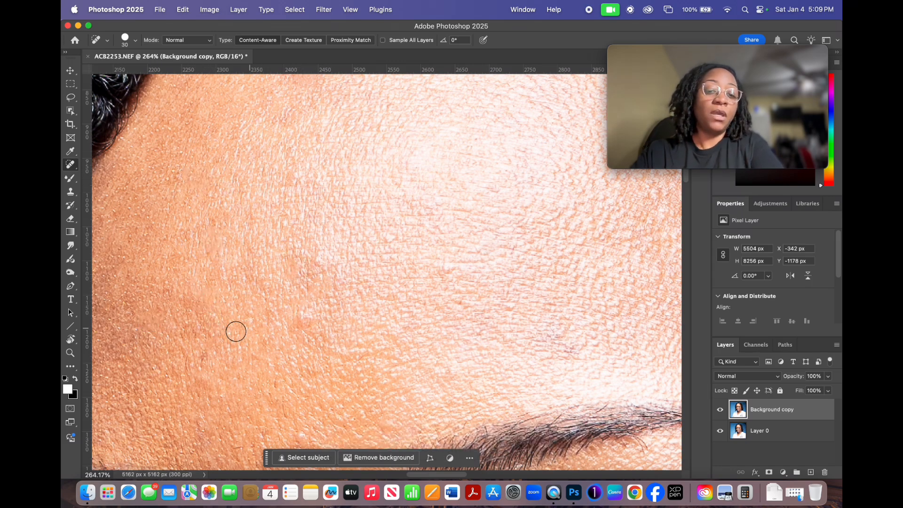
scroll(353, 349, down, 1)
click(446, 276)
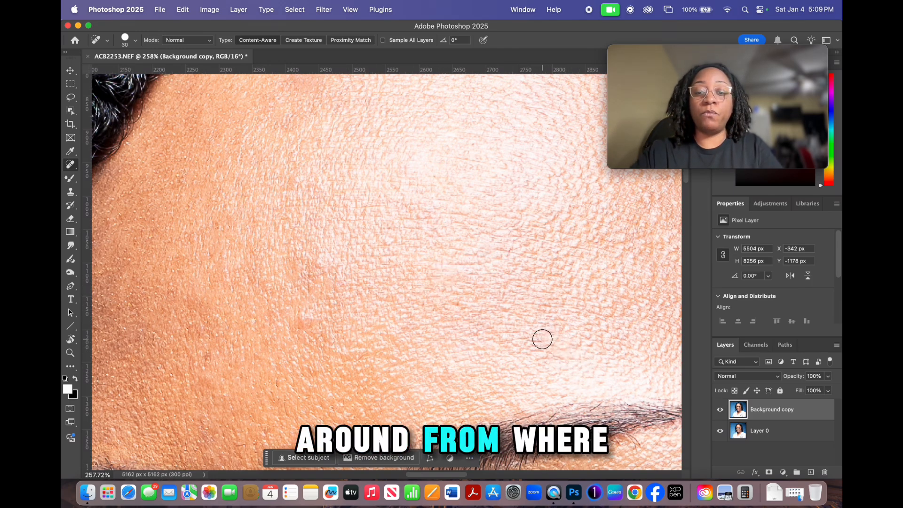
- Switch back to the Remove Tool and remove the blemish above the left-hand eyebrow and the stray hairs beside its inner end
drag(371, 374, 413, 254)
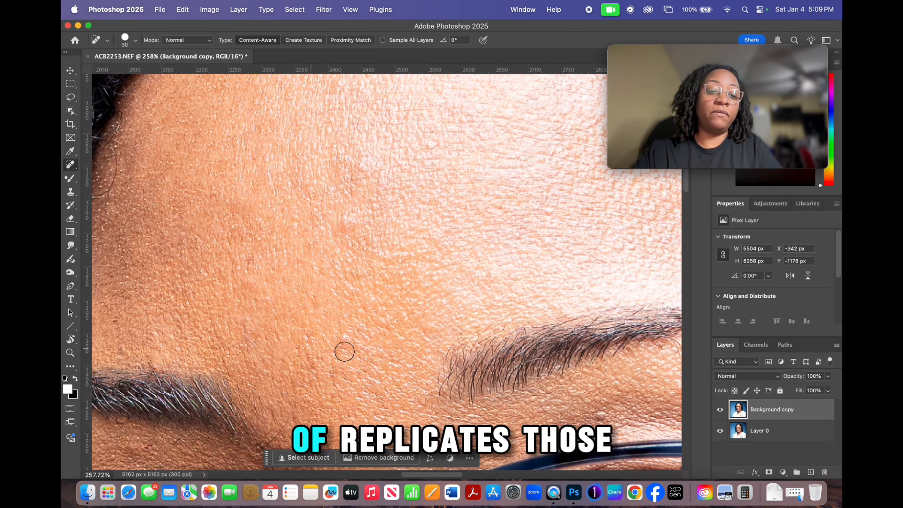
drag(298, 388, 359, 228)
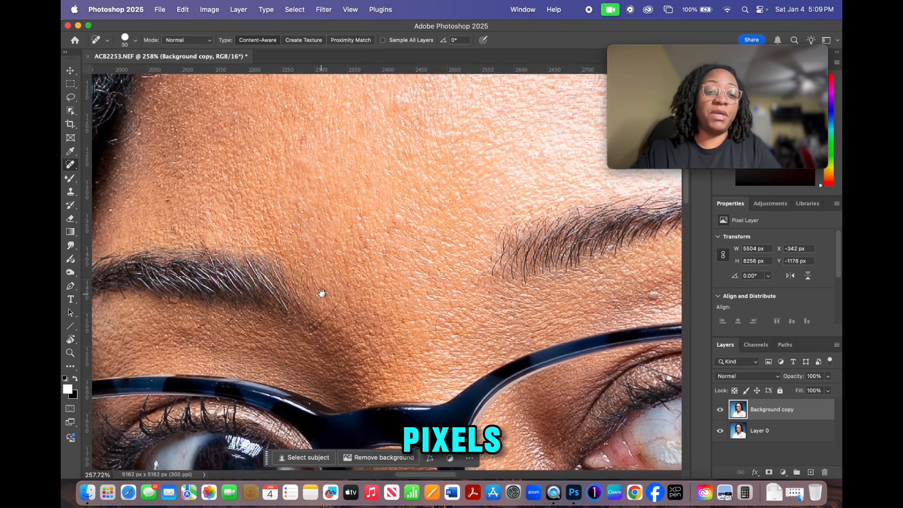
drag(317, 292, 397, 270)
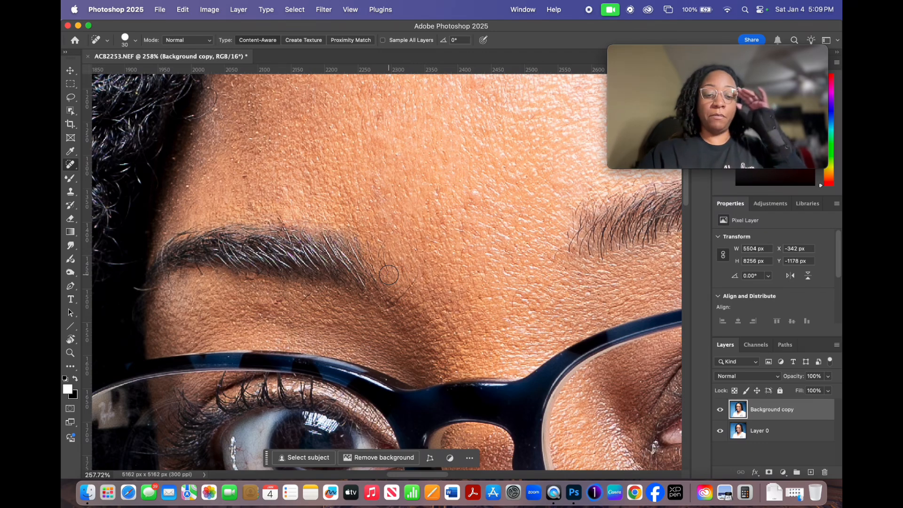
mouse_move(388, 274)
mouse_down()
mouse_move(409, 228)
mouse_move(384, 336)
mouse_up()
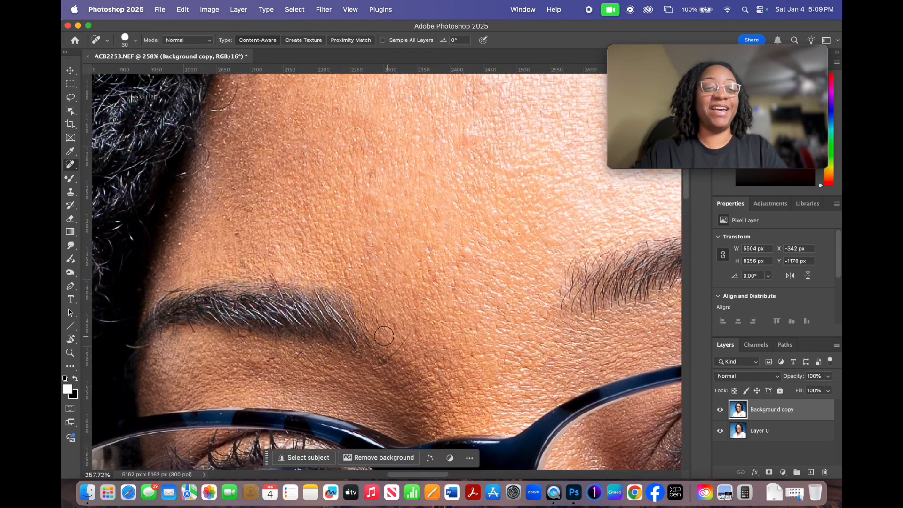
right_click(72, 166)
click(113, 173)
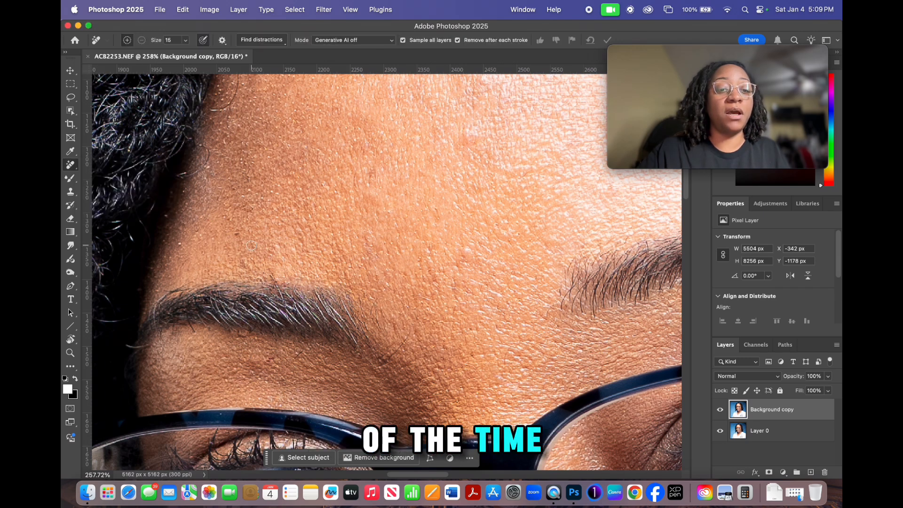
click(234, 235)
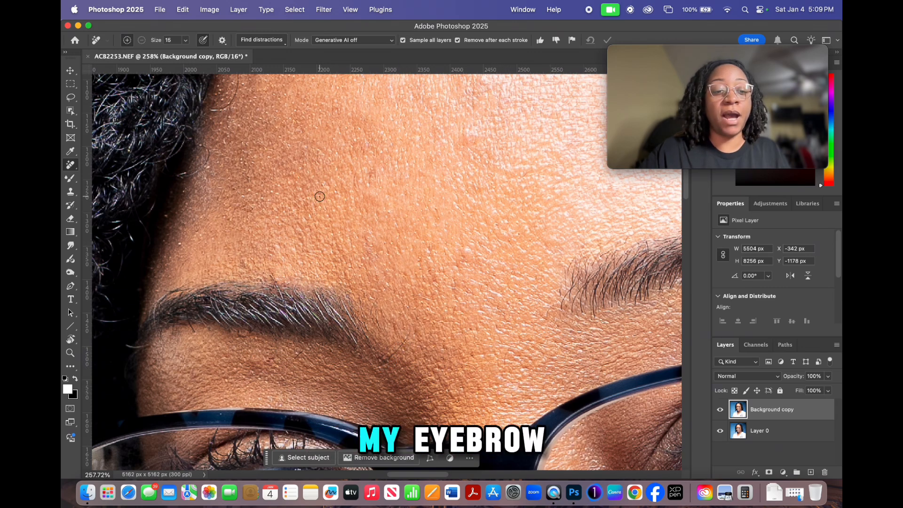
drag(412, 334, 385, 360)
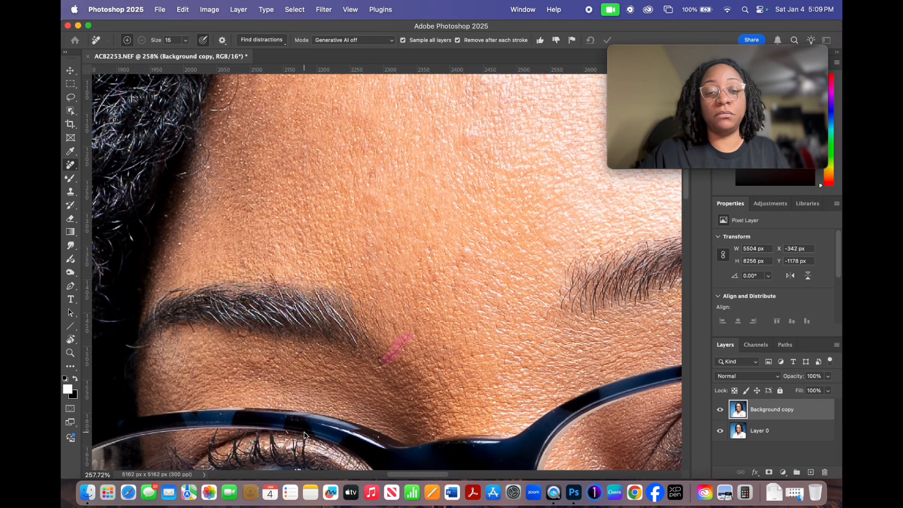
scroll(383, 390, down, 2)
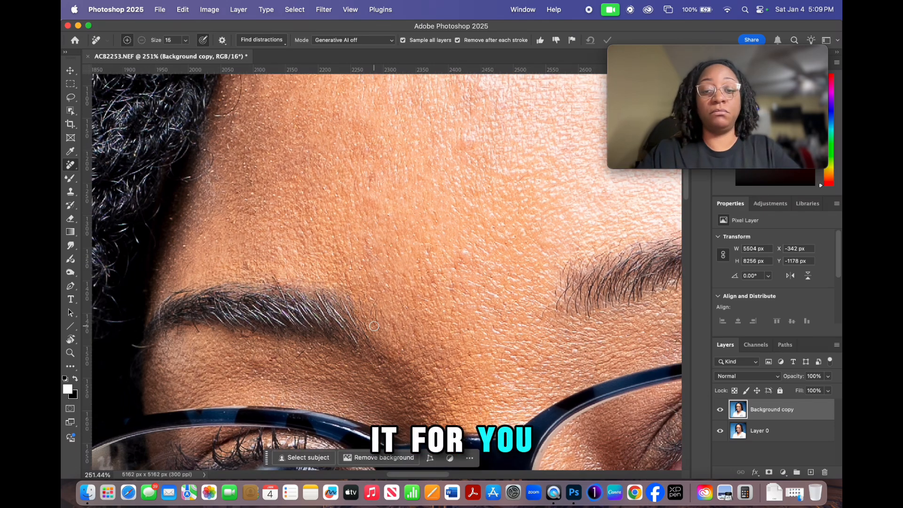
- Remove the stray hairs under the outer end of the left-hand eyebrow
scroll(418, 337, down, 5)
scroll(418, 337, left, 2)
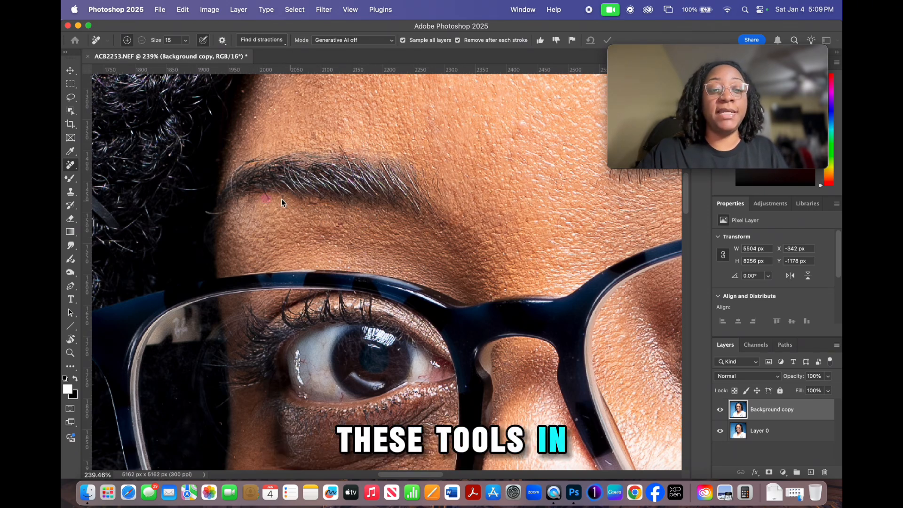
drag(281, 196, 313, 203)
scroll(517, 274, down, 6)
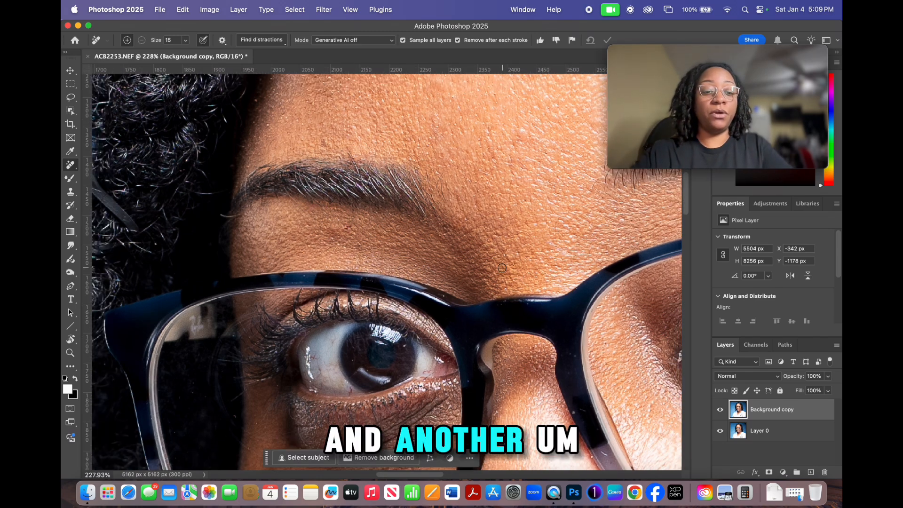
- Remove the whitish speck at the inner corner of the right-hand eye and the small spot below that eyebrow
scroll(503, 269, up, 8)
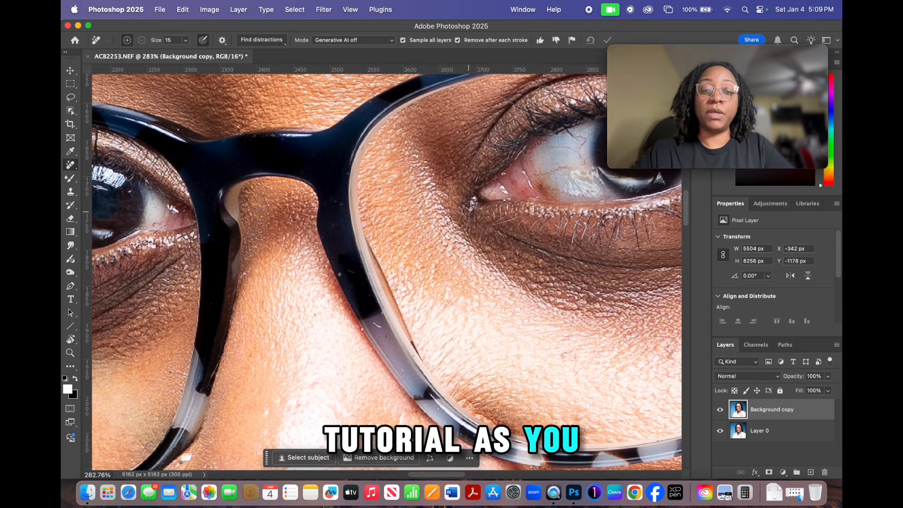
drag(468, 211, 470, 206)
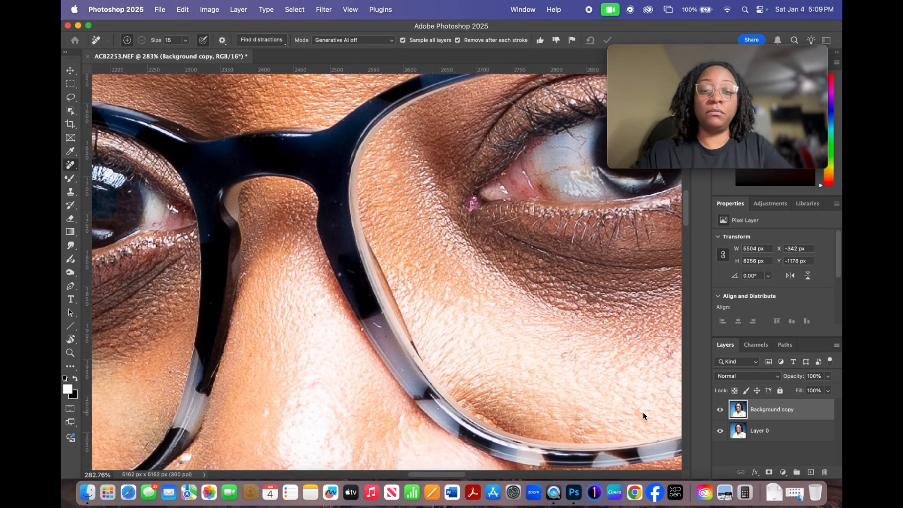
scroll(566, 322, down, 7)
scroll(530, 329, right, 5)
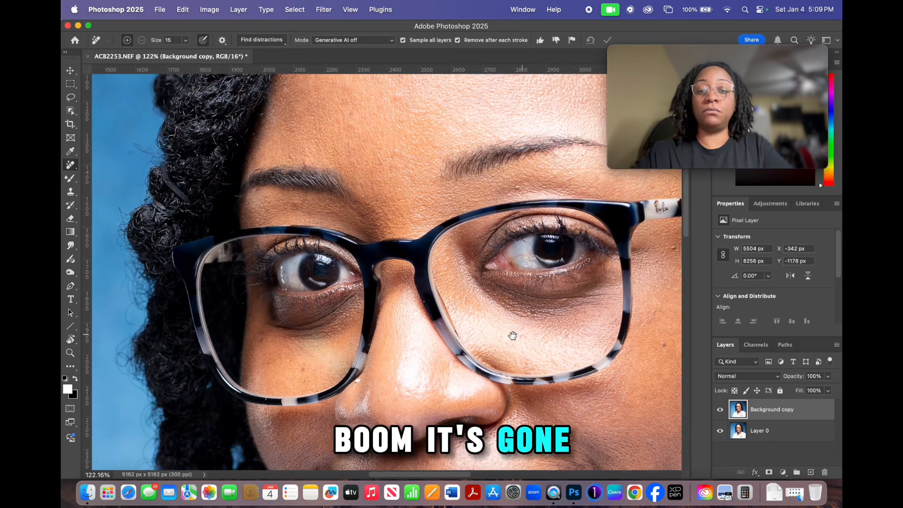
click(453, 195)
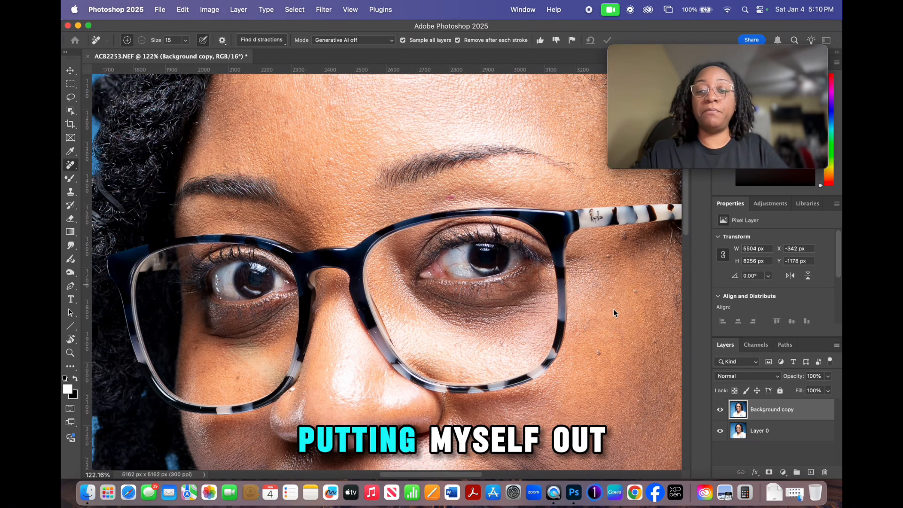
- Remove the small speck in the hair and the straggly hair along the upper hairline, using a brush size of 25
scroll(487, 351, up, 6)
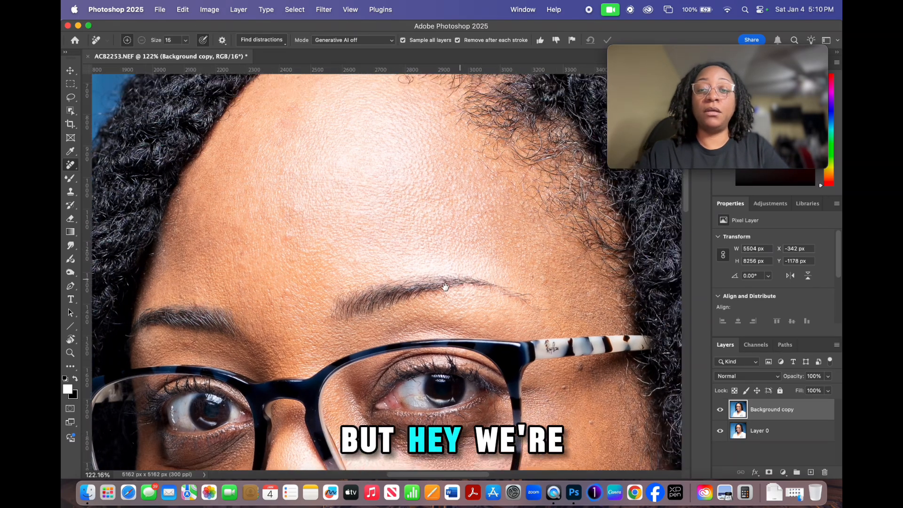
scroll(446, 286, right, 2)
drag(417, 273, 519, 385)
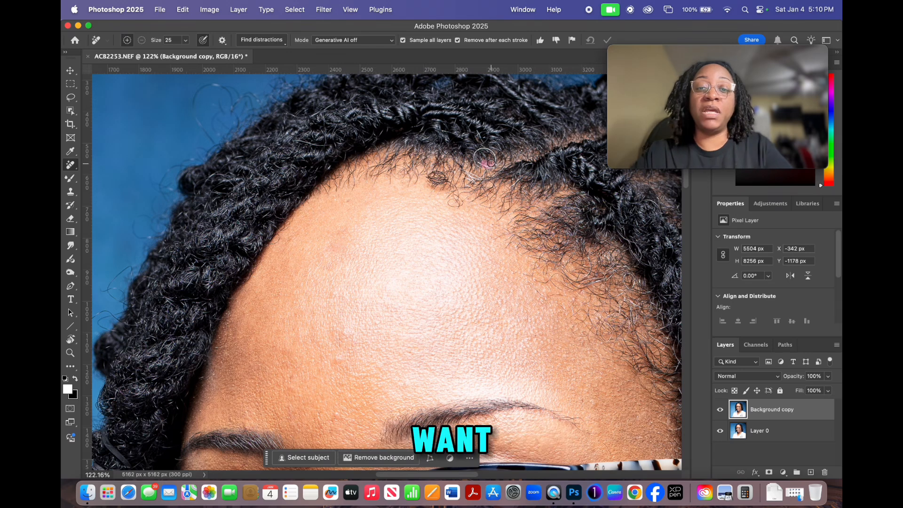
drag(485, 160, 484, 158)
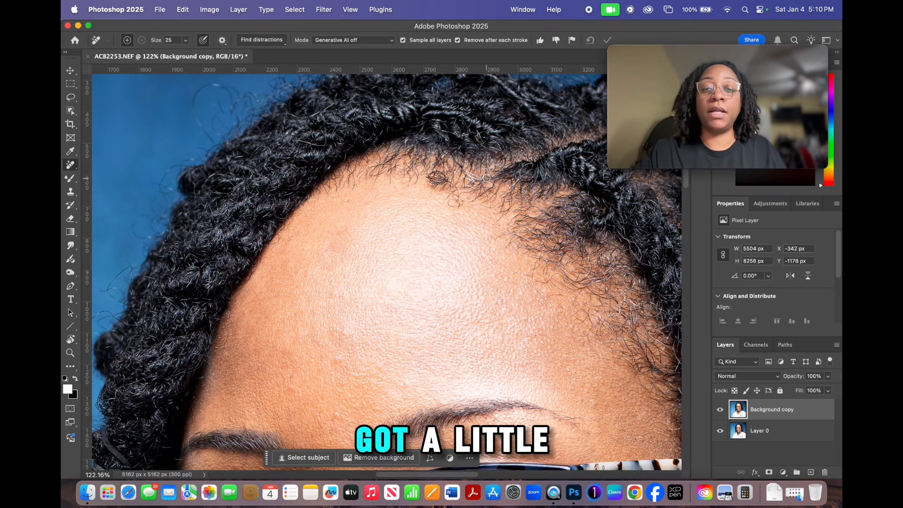
drag(487, 174, 466, 179)
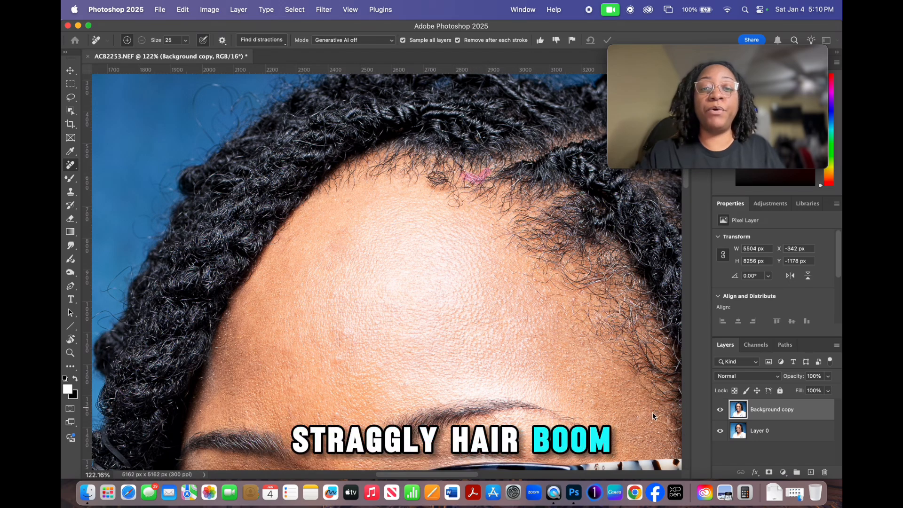
- Enlarge the brush to 40 and remove the flyaway hairs sticking out from the upper left of the head into the blue background
scroll(647, 338, down, 1)
scroll(645, 337, down, 3)
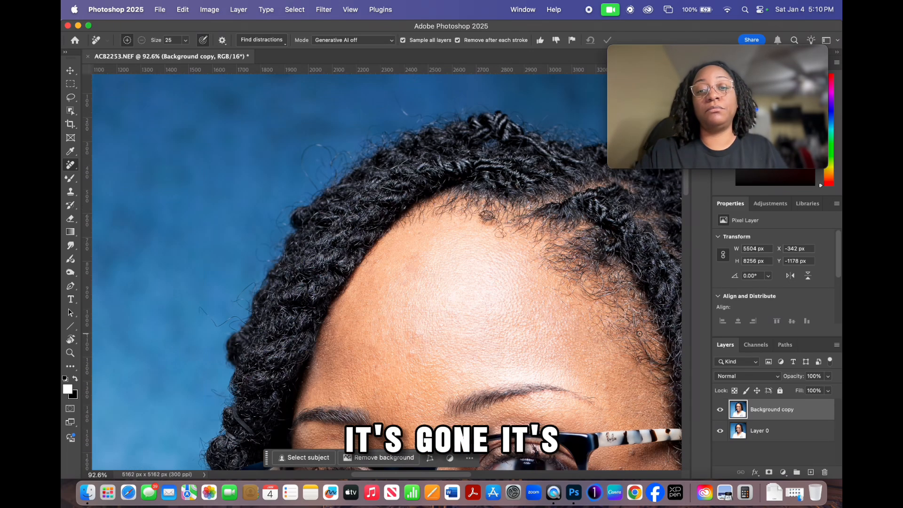
scroll(579, 299, down, 3)
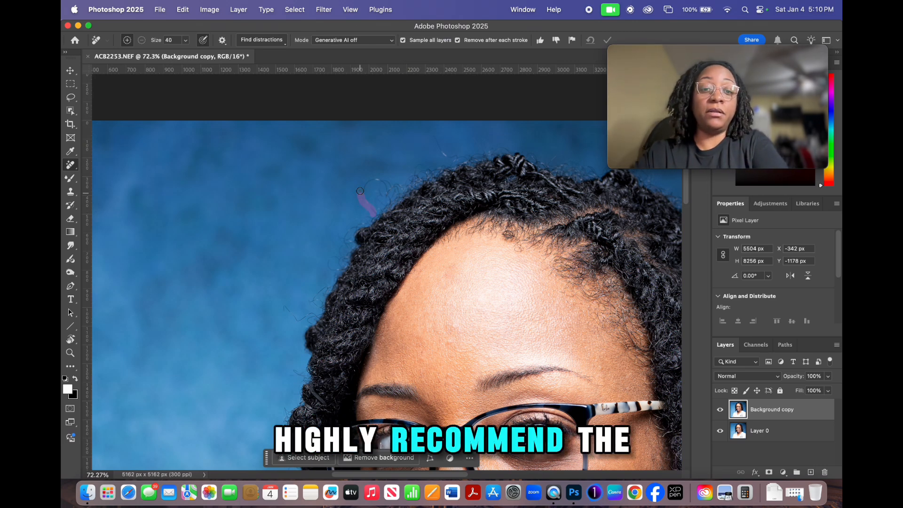
mouse_move(380, 181)
mouse_down()
mouse_move(384, 192)
mouse_move(376, 180)
mouse_up()
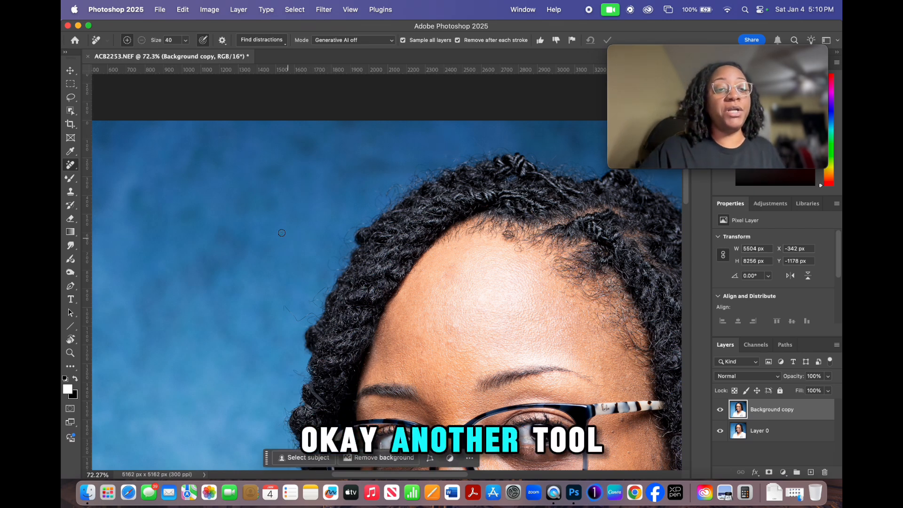
- Using the Clone Stamp at brush size 70, sample clean skin on the central forehead and paint it over the adjacent blemishes above the eyebrows
scroll(412, 273, down, 3)
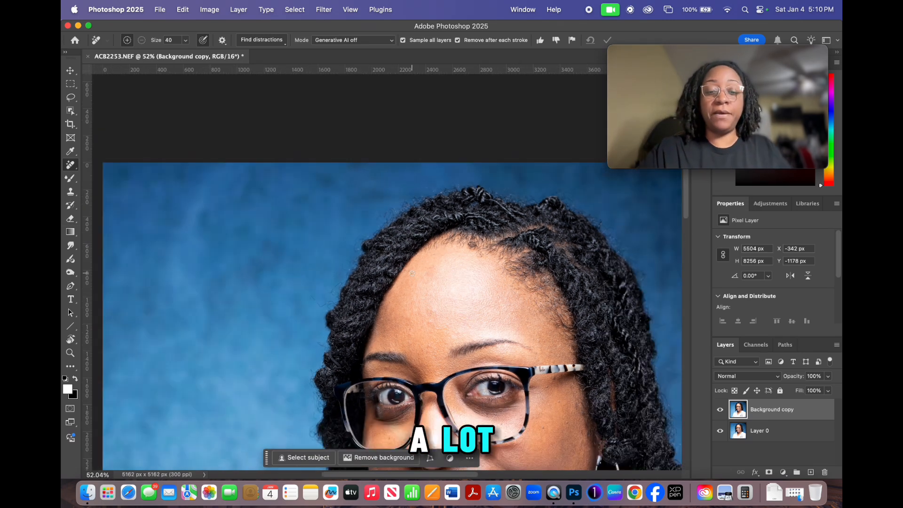
scroll(193, 267, down, 2)
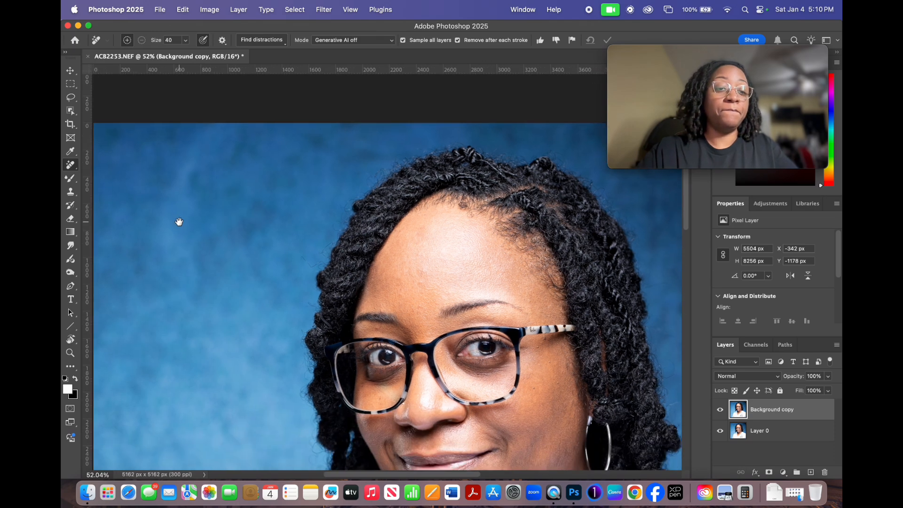
click(70, 191)
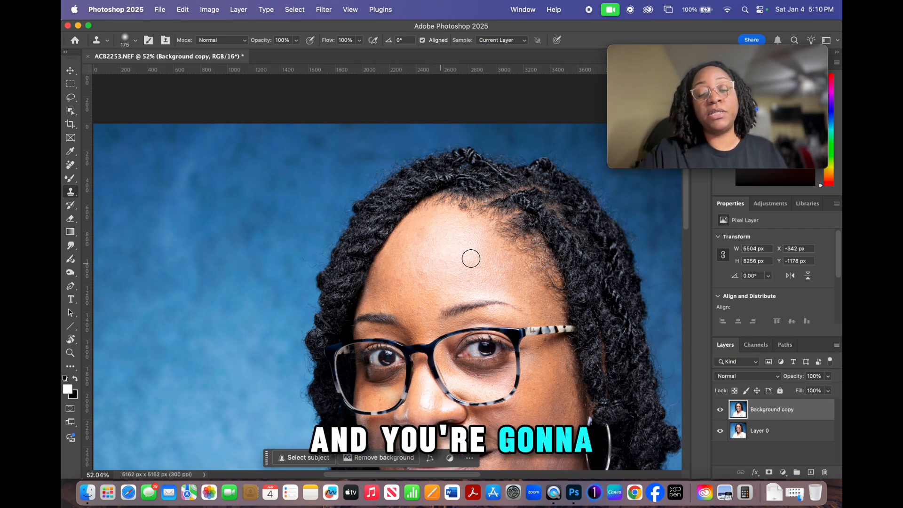
scroll(423, 286, up, 5)
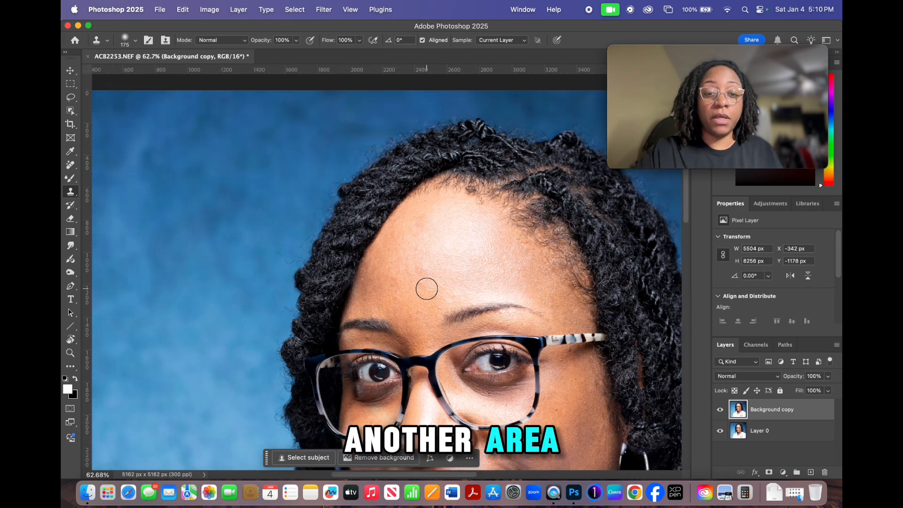
scroll(430, 298, up, 1)
key(bracketleft)
key(bracketleft)
key(bracketleft)
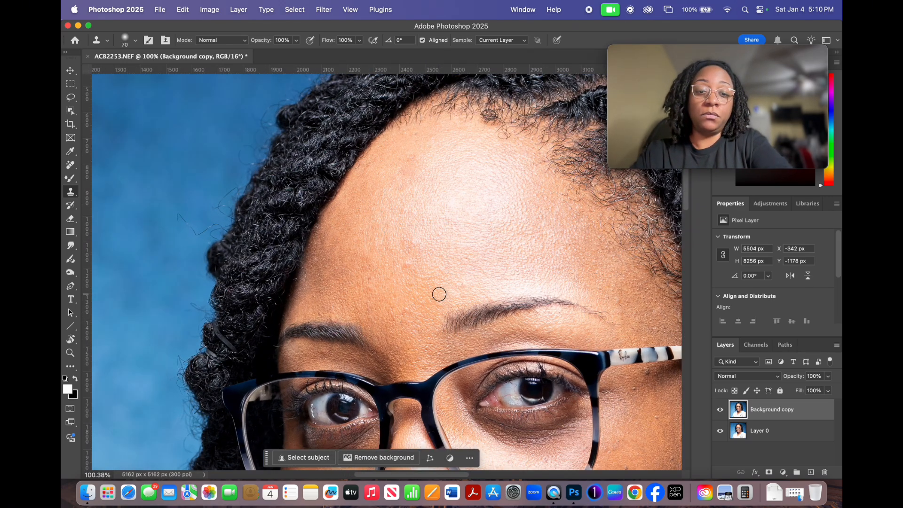
key(bracketleft)
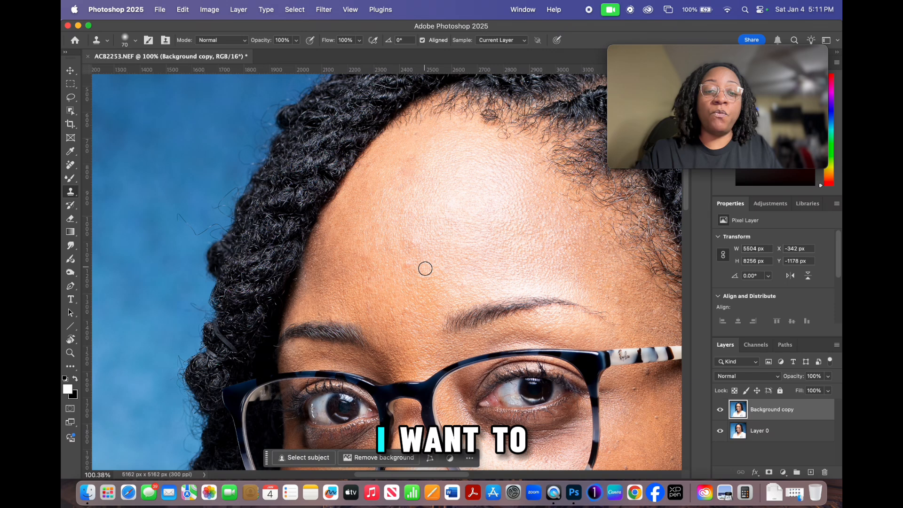
alt+click(391, 263)
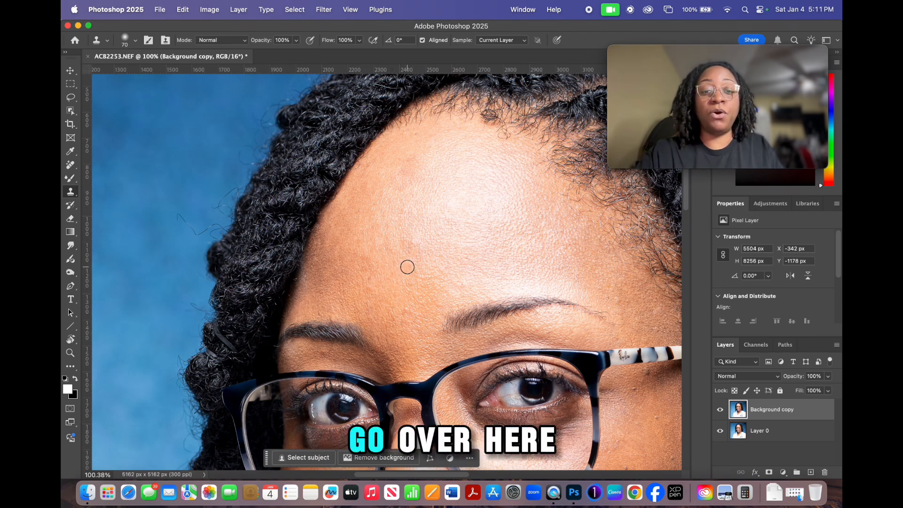
drag(408, 265, 414, 285)
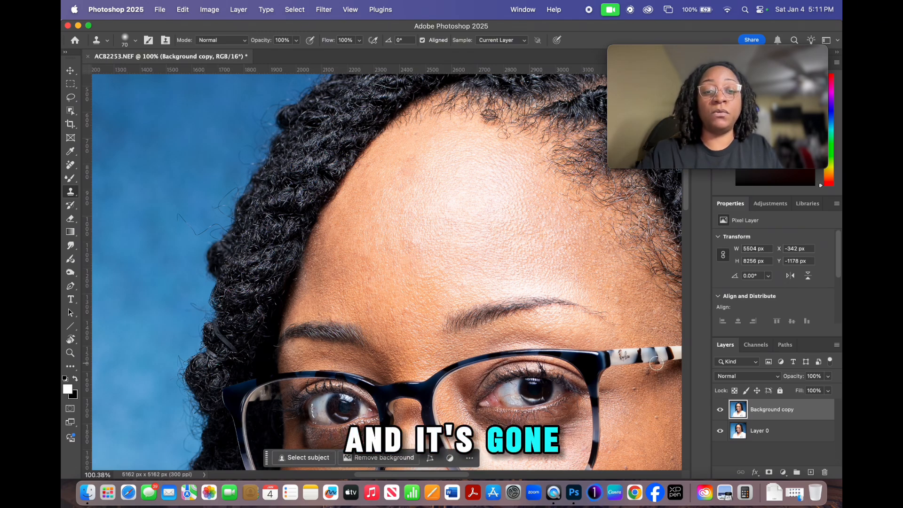
- Toggle the Background copy layer's visibility off and on to compare the retouched forehead with the original
scroll(401, 338, up, 2)
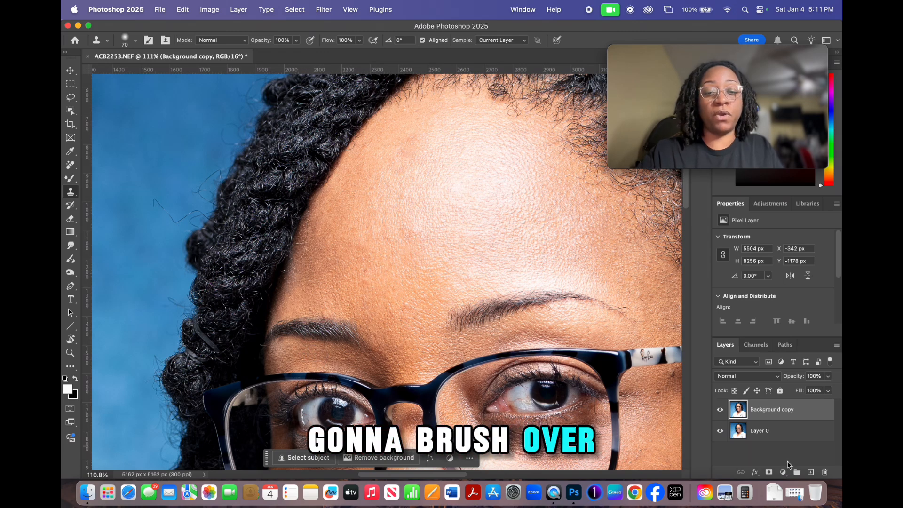
scroll(427, 316, down, 3)
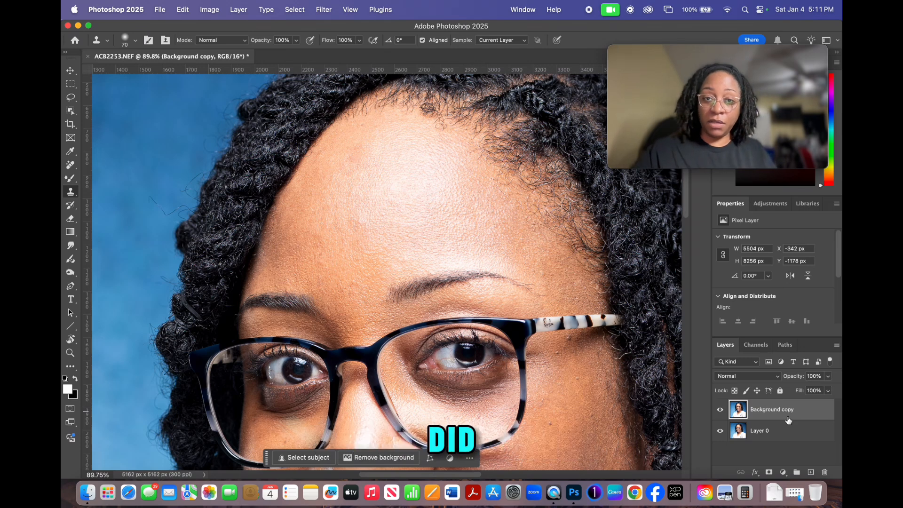
click(721, 412)
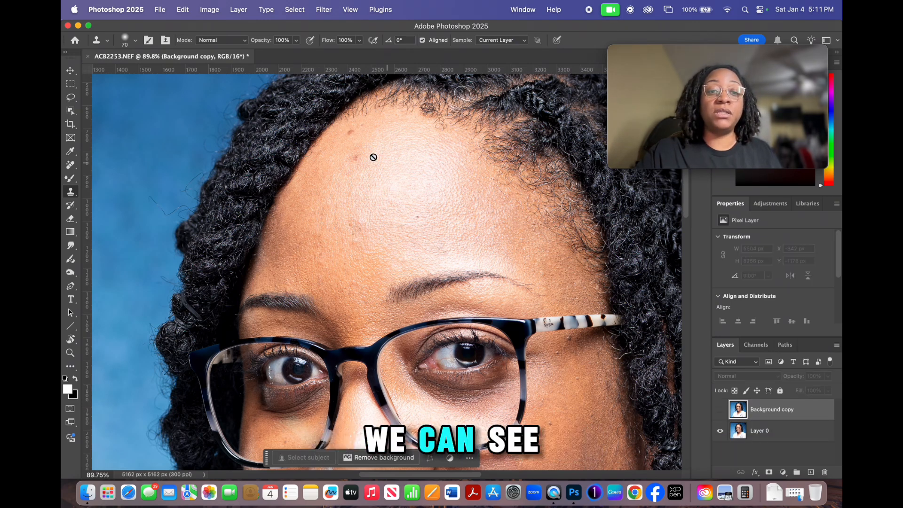
click(720, 412)
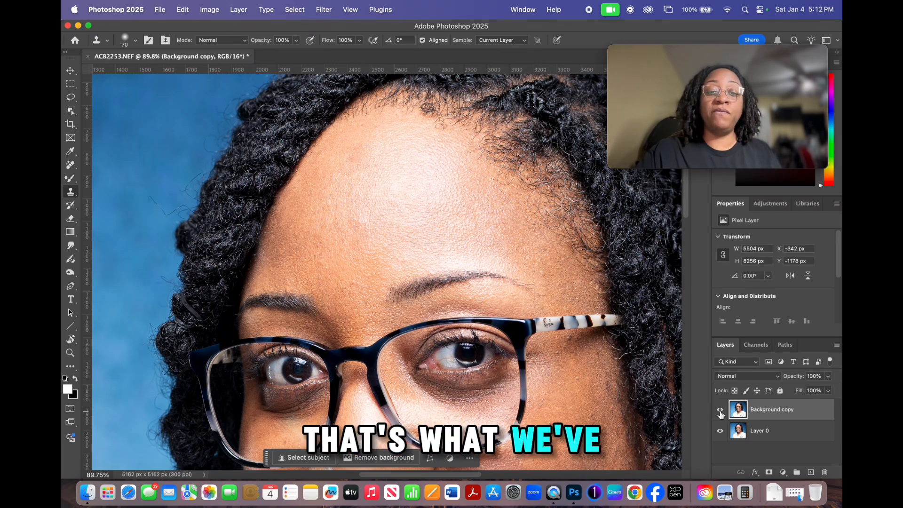
click(720, 412)
click(721, 413)
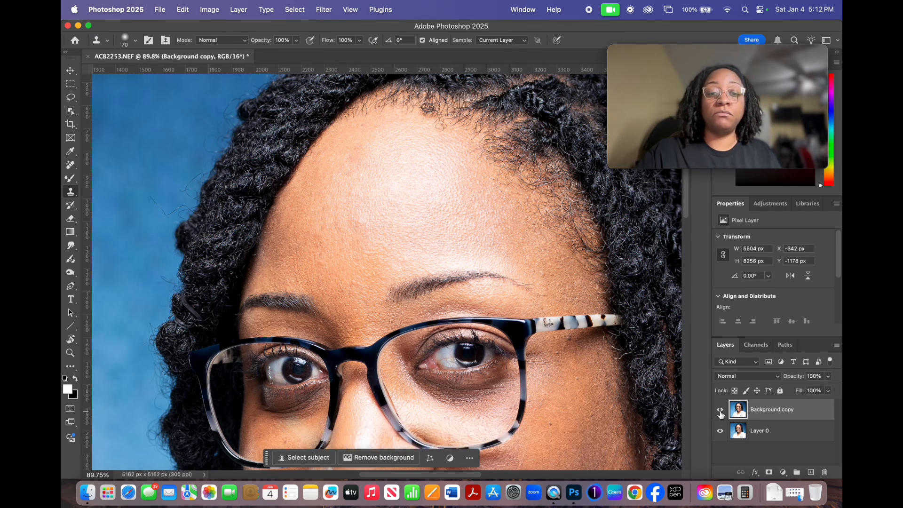
- Rename the Background copy layer as Blemish removal
double_click(777, 410)
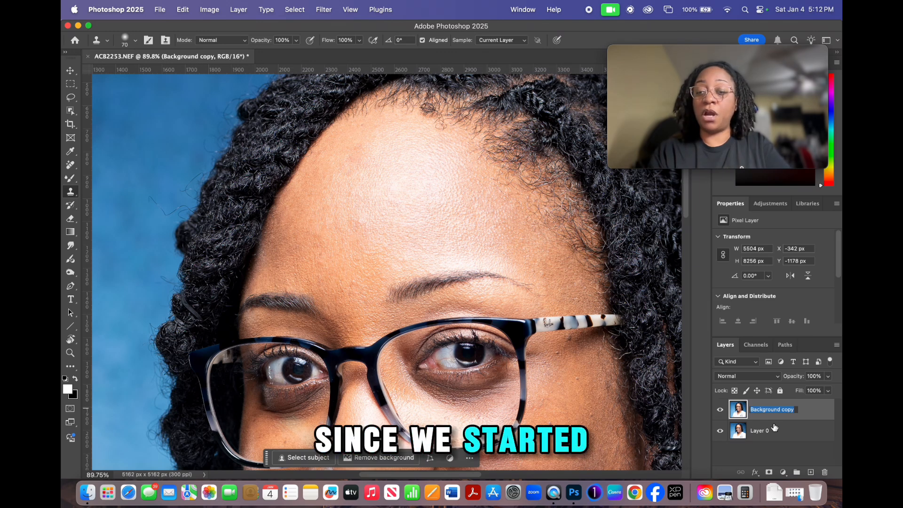
text(Blemish)
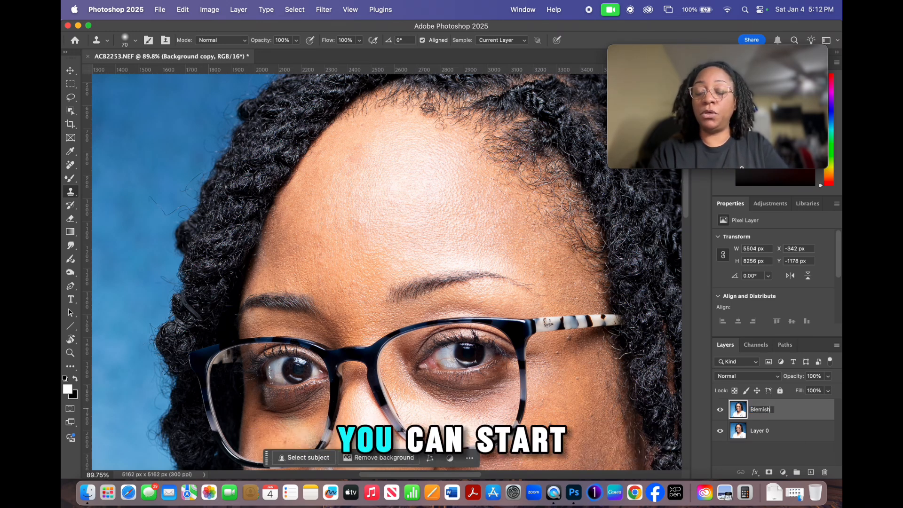
text( M)
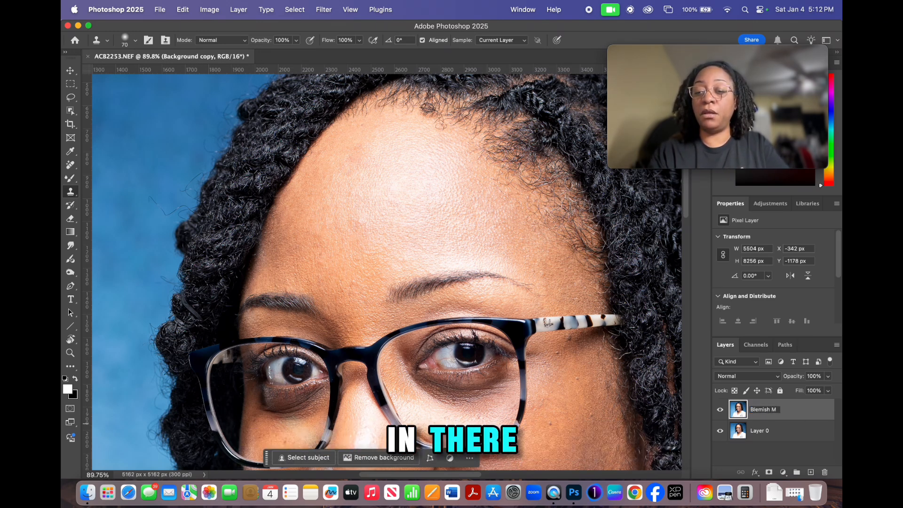
key(BackSpace)
text(remo)
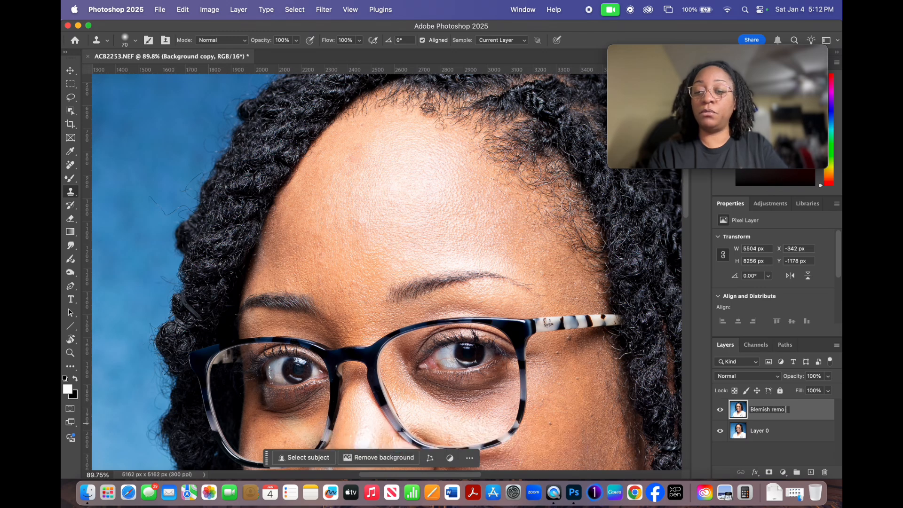
text(val)
key(Return)
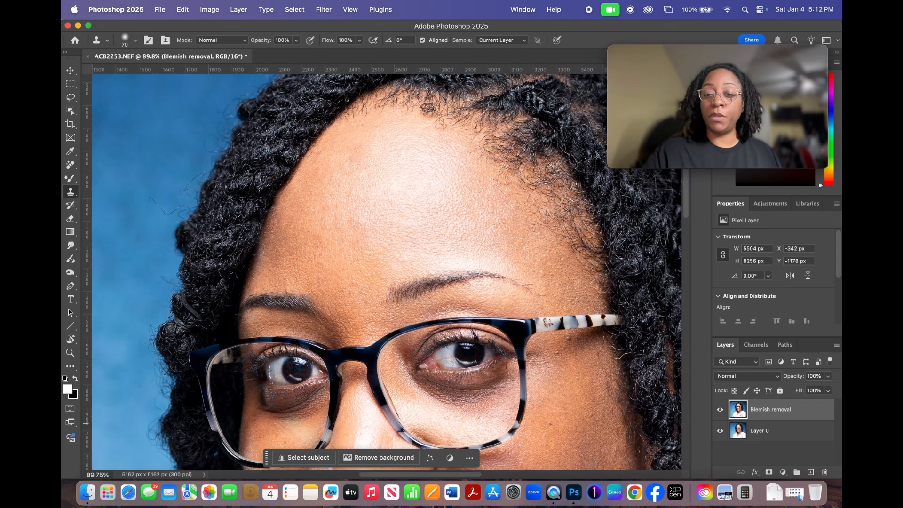
- Enlarge the square 1:1 crop frame past the image's right edge to about 5665 × 5665 px, including more of the shirt at the lower edge
scroll(317, 335, down, 2)
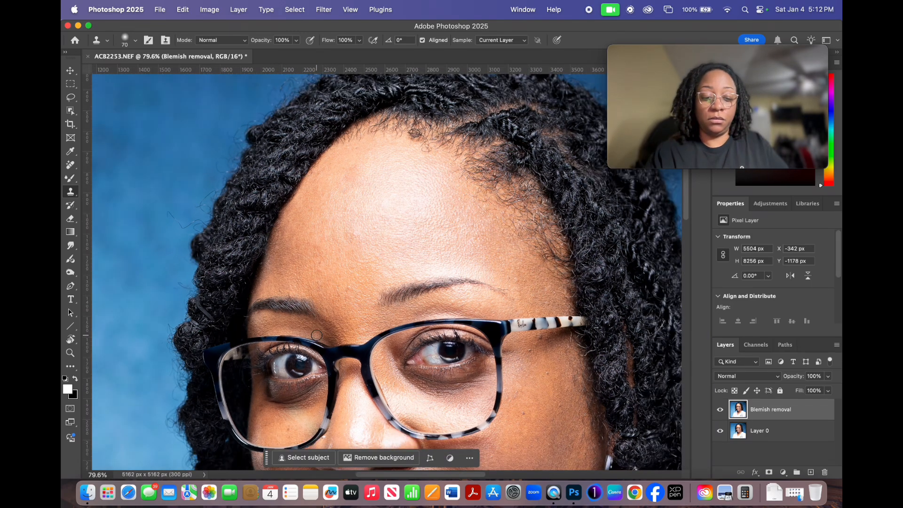
key(super+0)
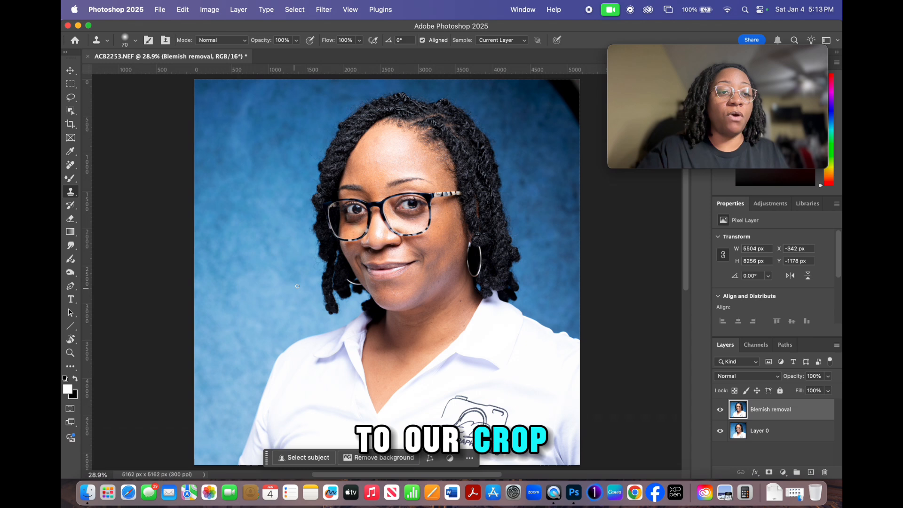
click(71, 123)
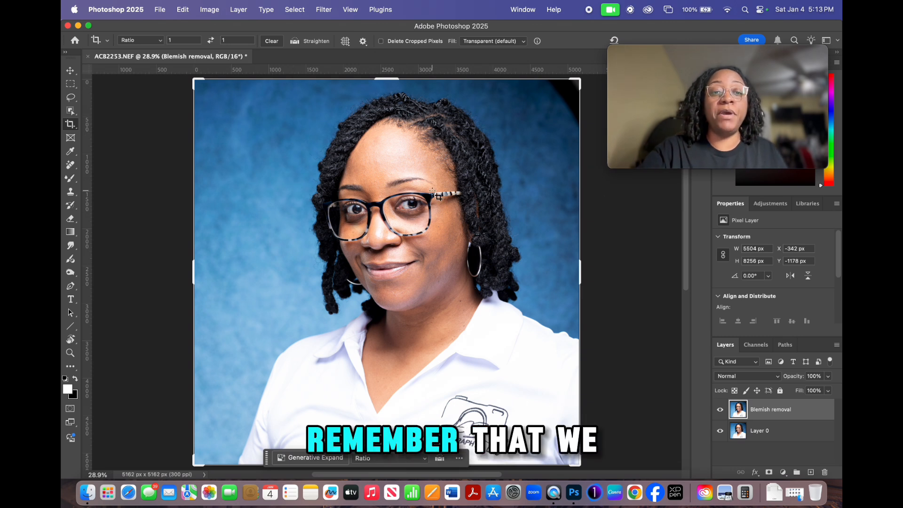
click(272, 202)
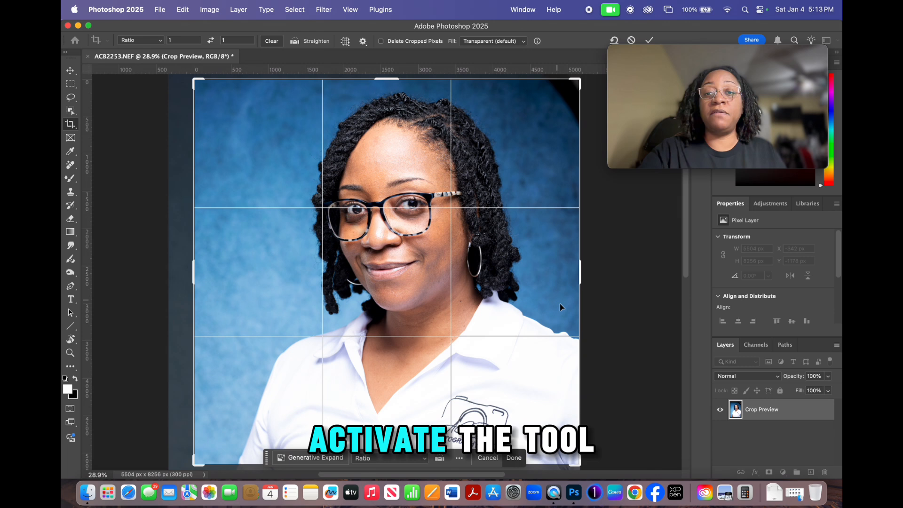
scroll(559, 308, down, 3)
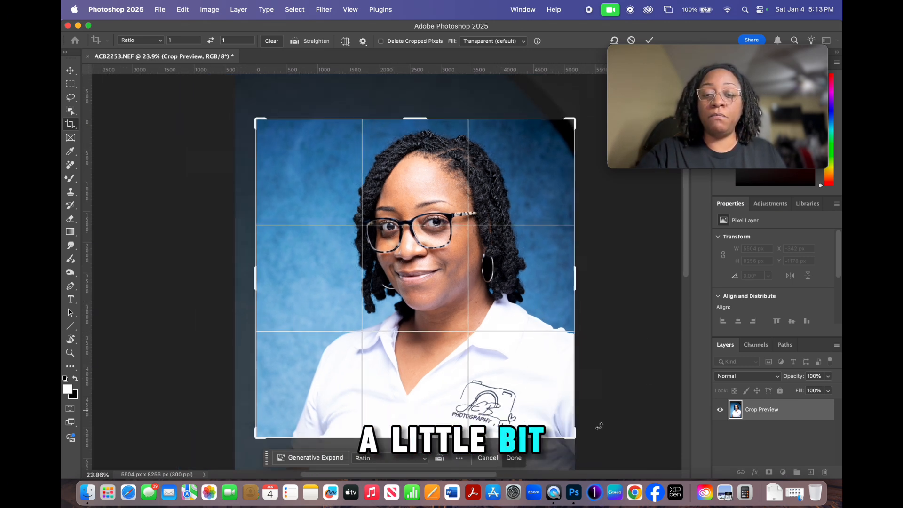
drag(572, 435, 593, 444)
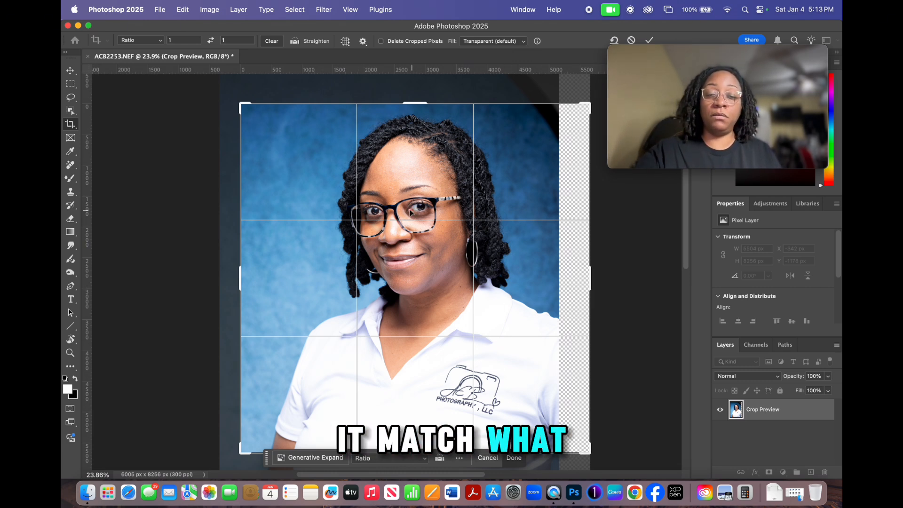
- Set the crop fill to Generative Expand and apply the crop without a prompt to fill the empty strip along the right edge
click(511, 44)
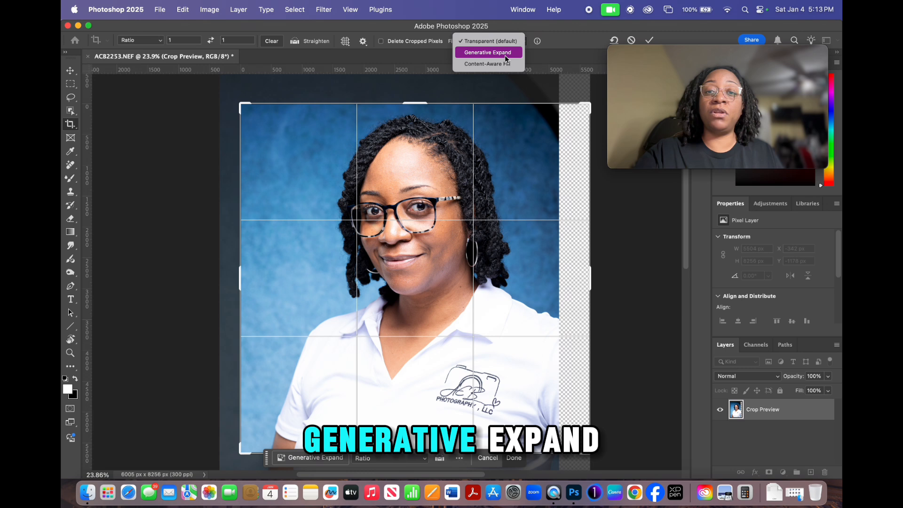
click(504, 55)
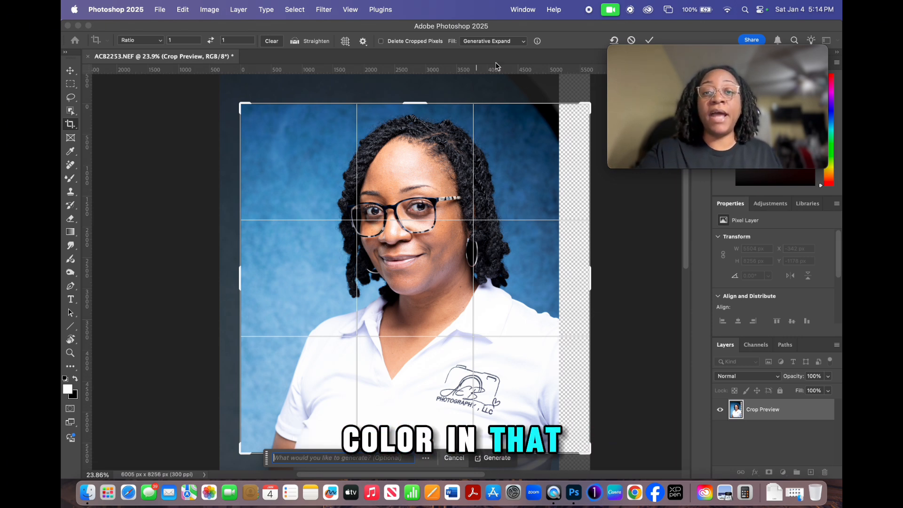
click(509, 44)
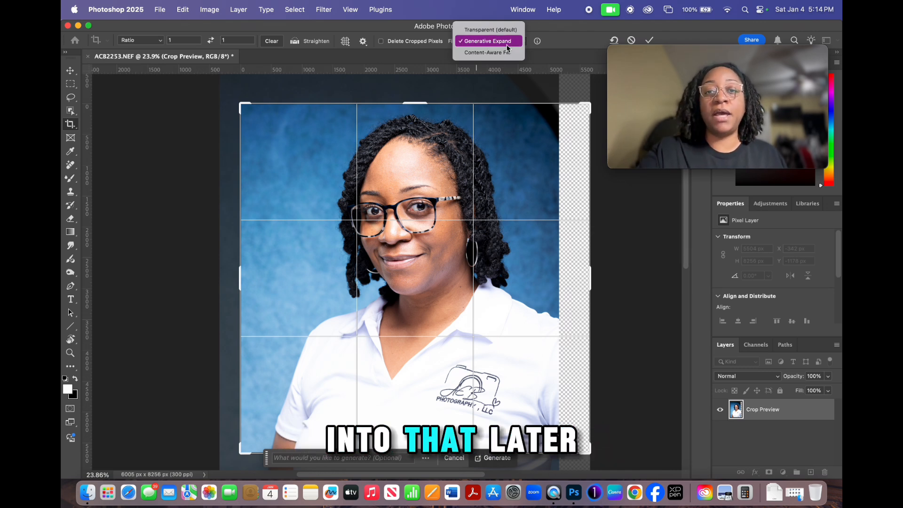
click(508, 42)
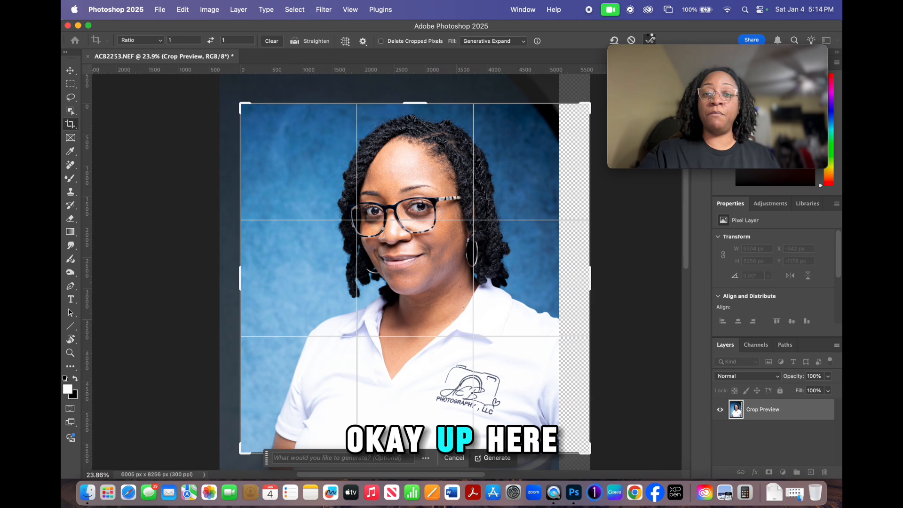
click(650, 40)
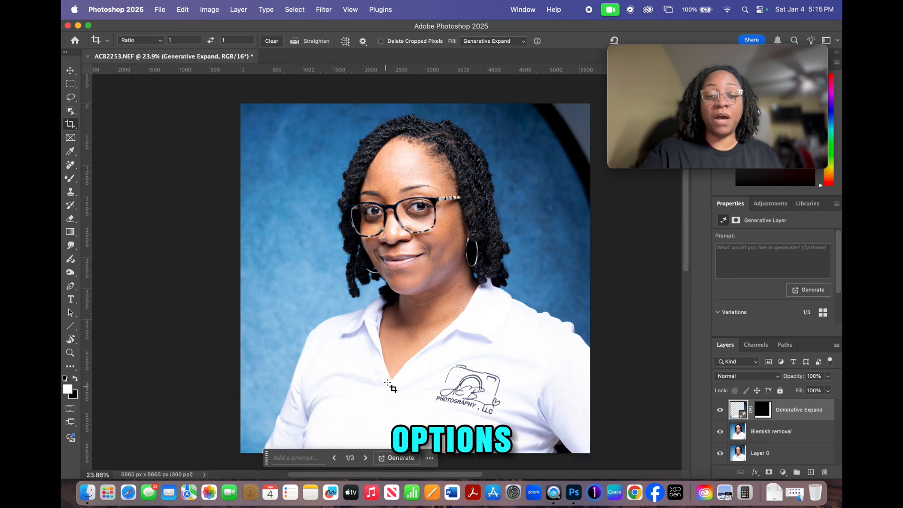
- Compare the three generated variations of the expanded edge and keep variation 3, leaving the layer name Generative Expand
click(366, 458)
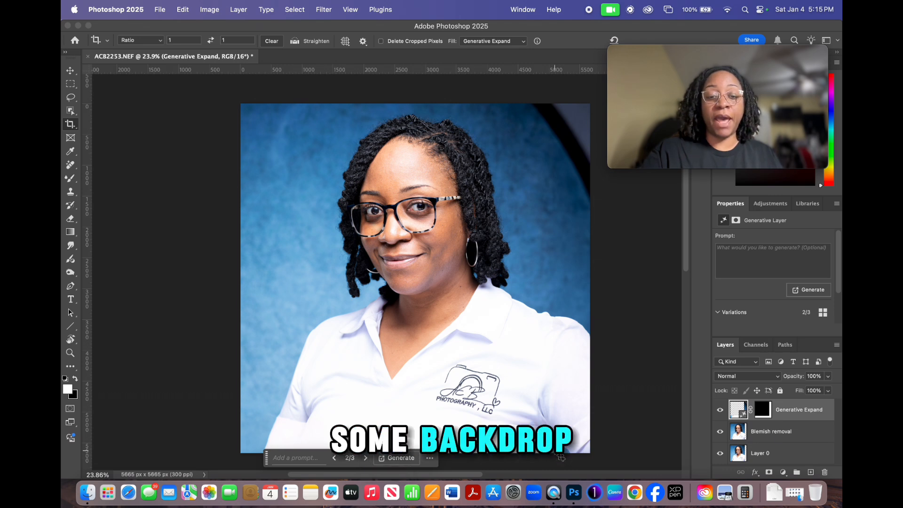
click(365, 459)
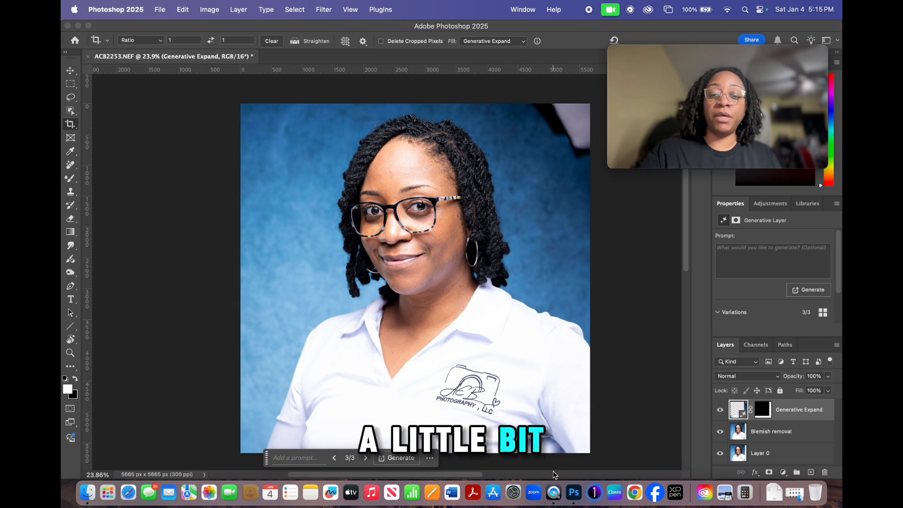
click(335, 461)
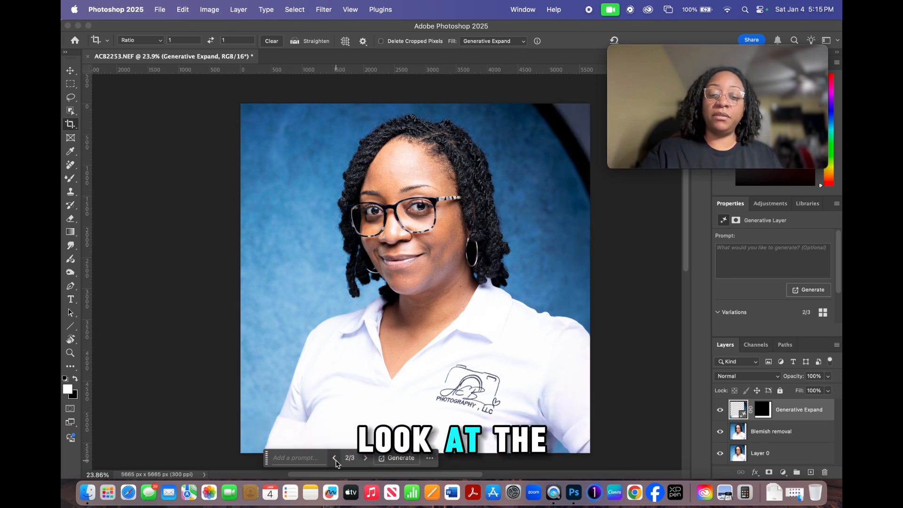
click(336, 461)
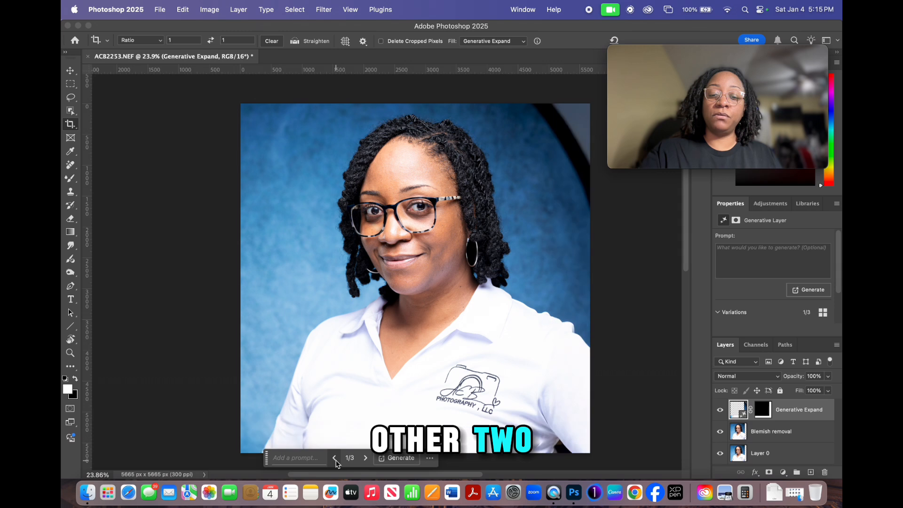
click(365, 458)
click(365, 458)
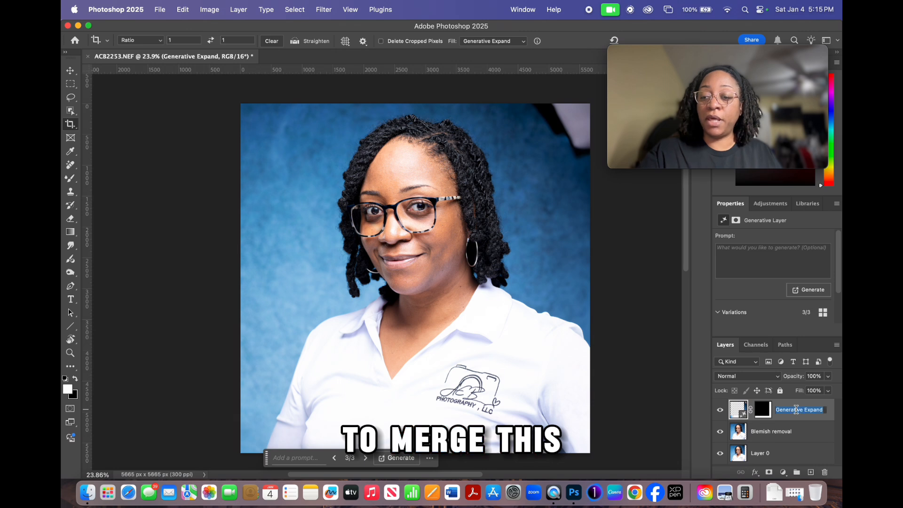
key(Return)
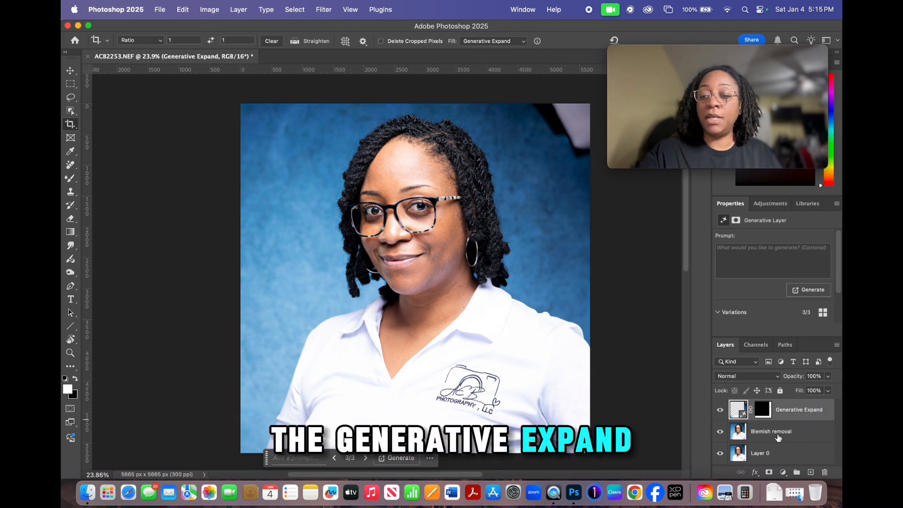
- Merge the Generative Expand layer down into the Blemish removal layer
click(802, 437)
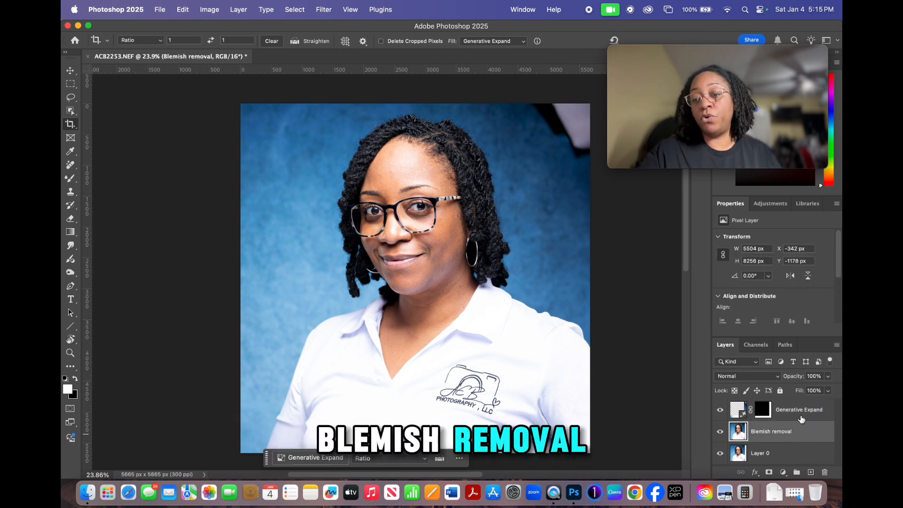
click(802, 417)
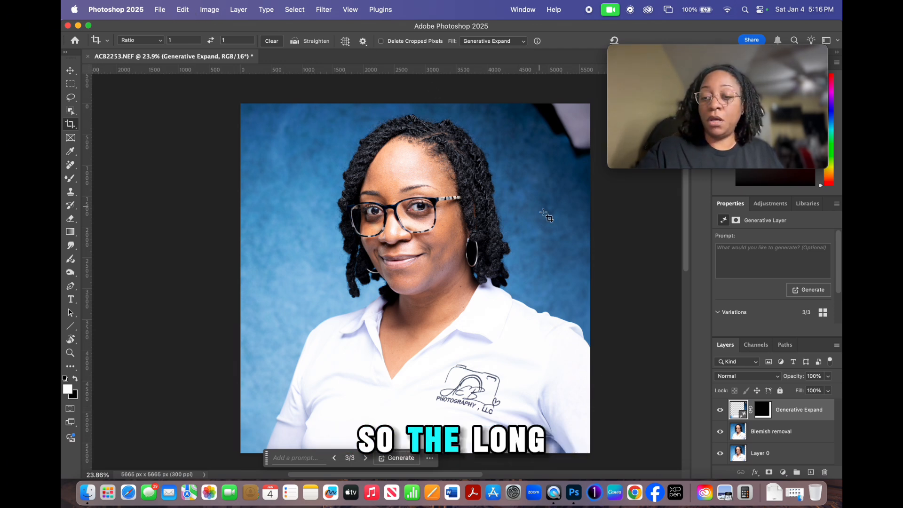
click(238, 9)
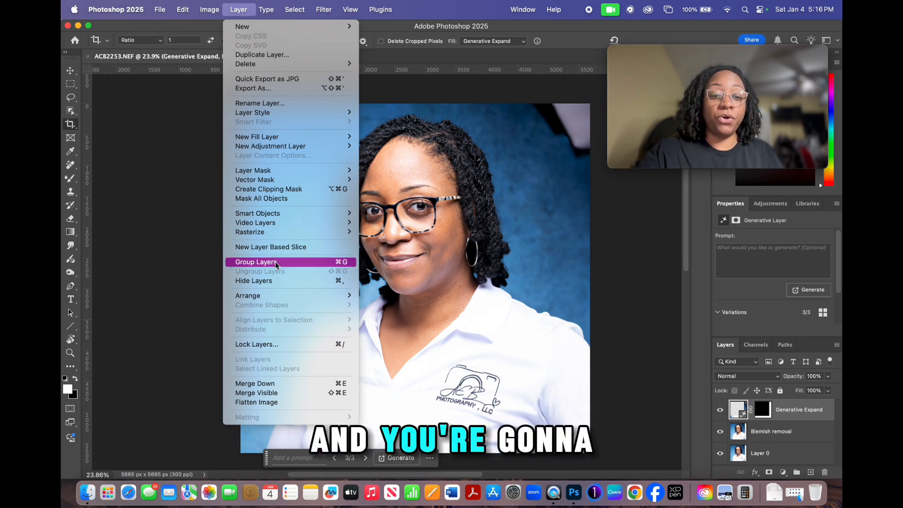
click(255, 383)
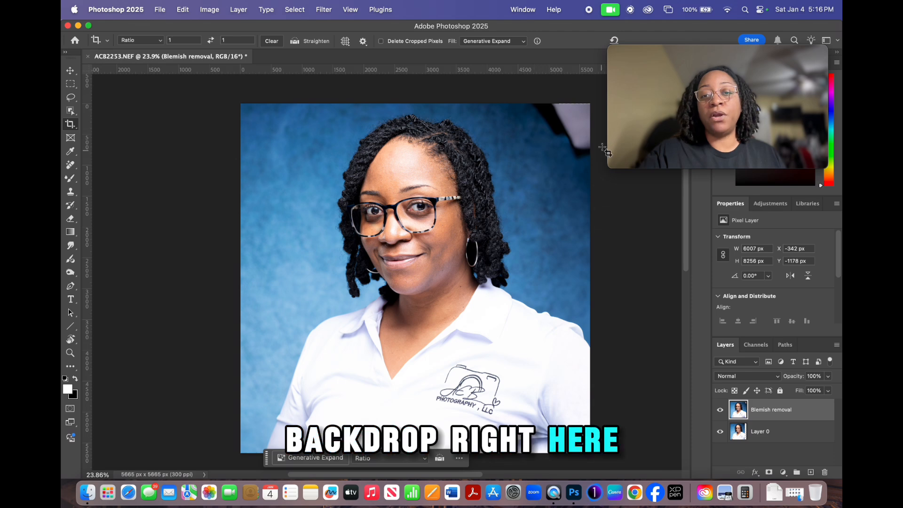
drag(600, 162, 575, 167)
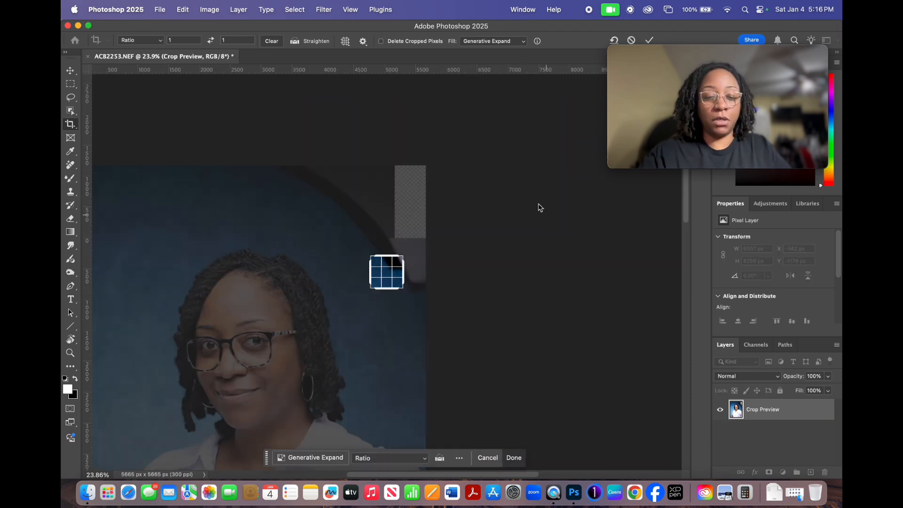
click(630, 41)
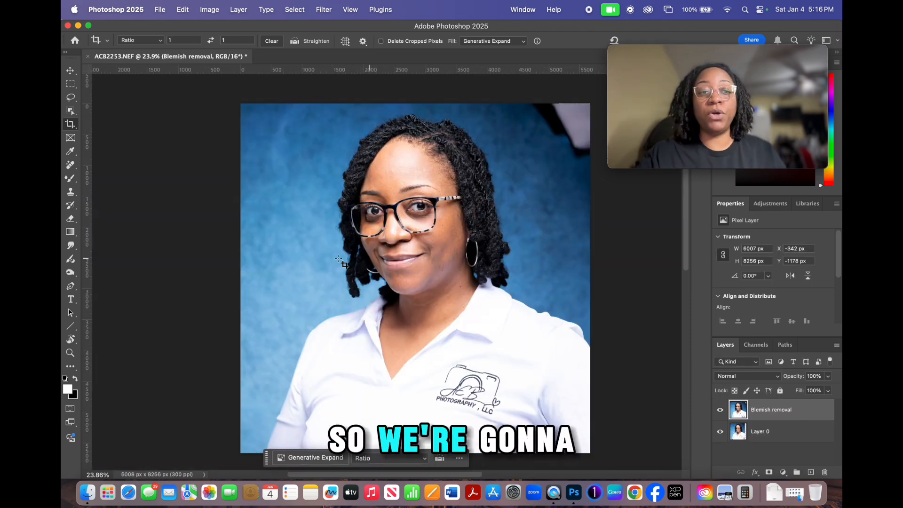
- Lasso the area beyond the backdrop in the photo's upper-right corner, about 1105 × 1051 px, and replace it using Generative Fill without a prompt
click(73, 100)
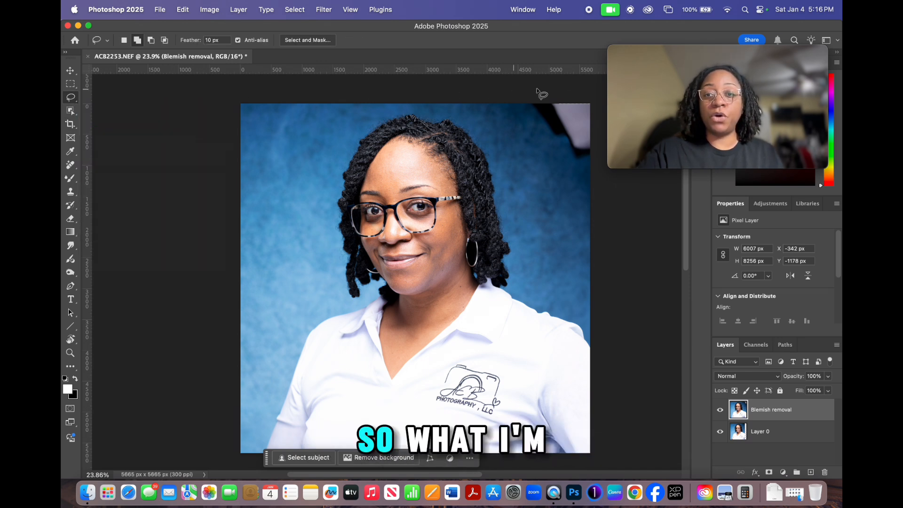
mouse_move(525, 104)
mouse_down()
mouse_move(550, 156)
mouse_move(580, 165)
mouse_move(603, 148)
mouse_up()
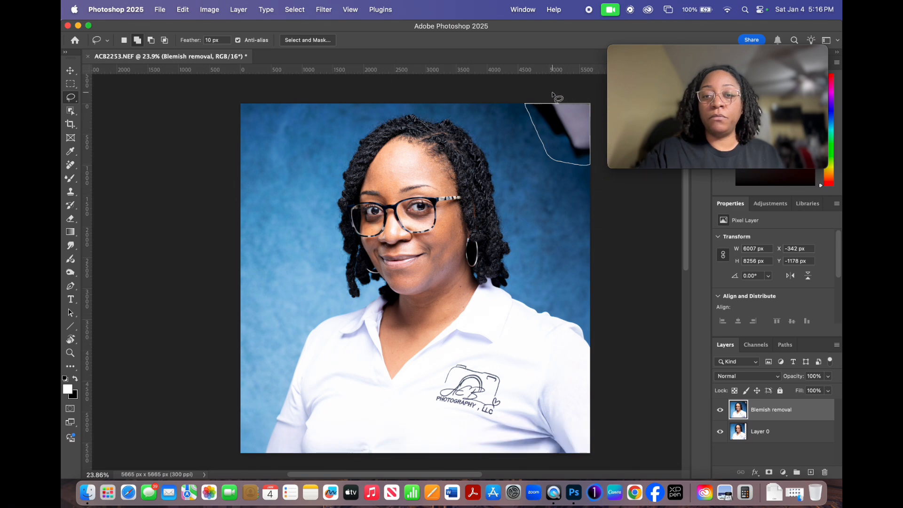
drag(556, 97, 525, 103)
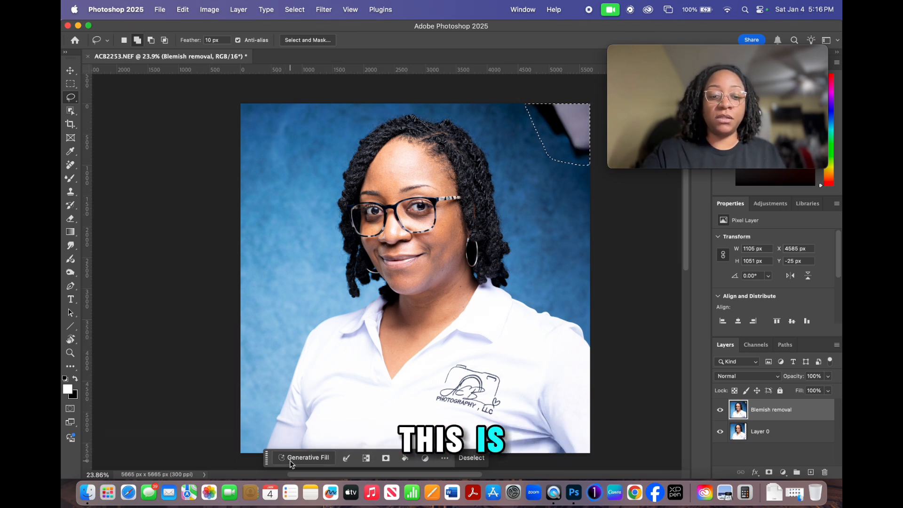
click(308, 458)
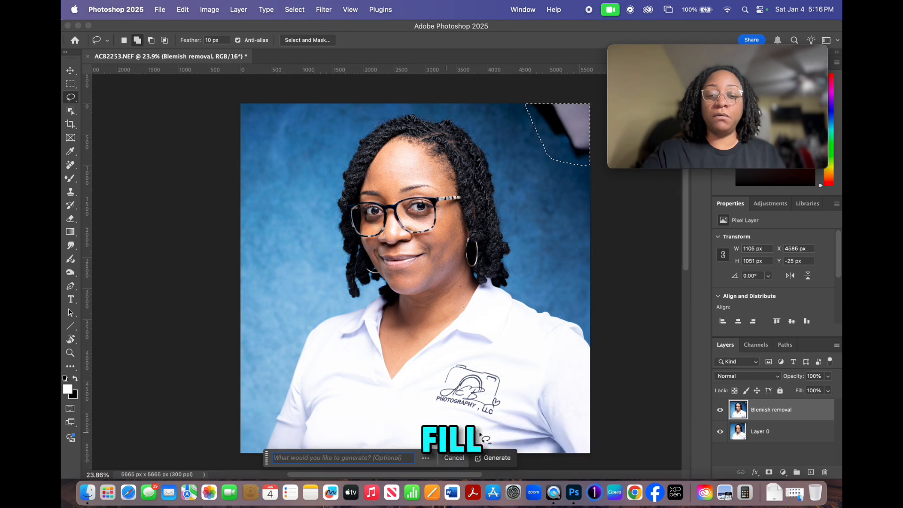
click(502, 459)
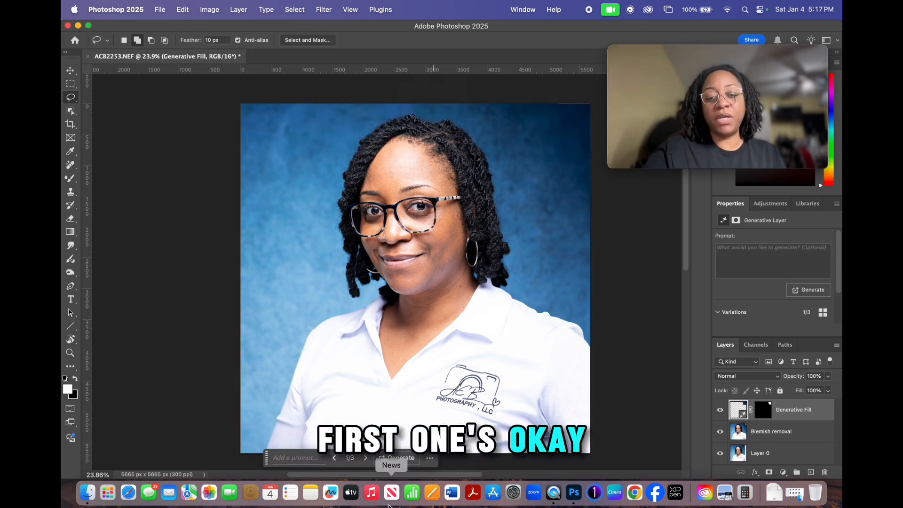
- Compare the three Generative Fill variations of the backdrop corner, then delete variations 1 and 2 to keep only the third
click(365, 457)
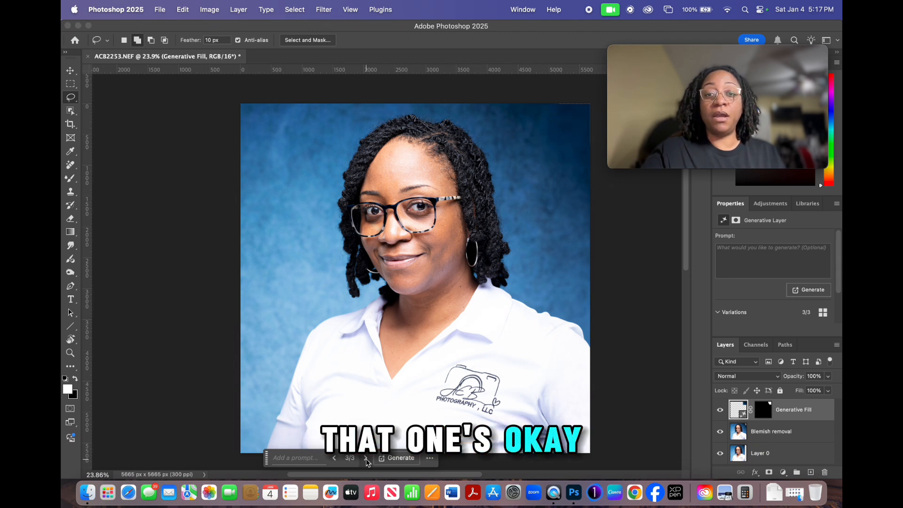
click(365, 458)
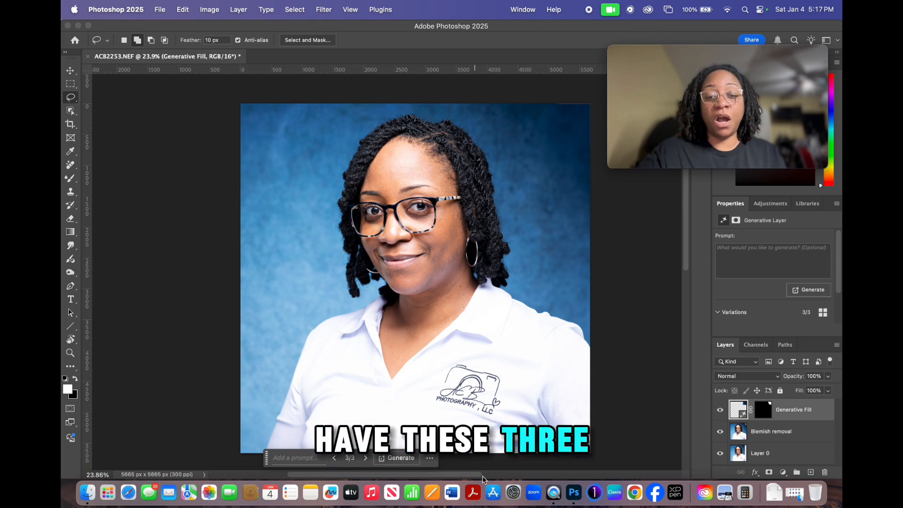
click(336, 459)
click(335, 458)
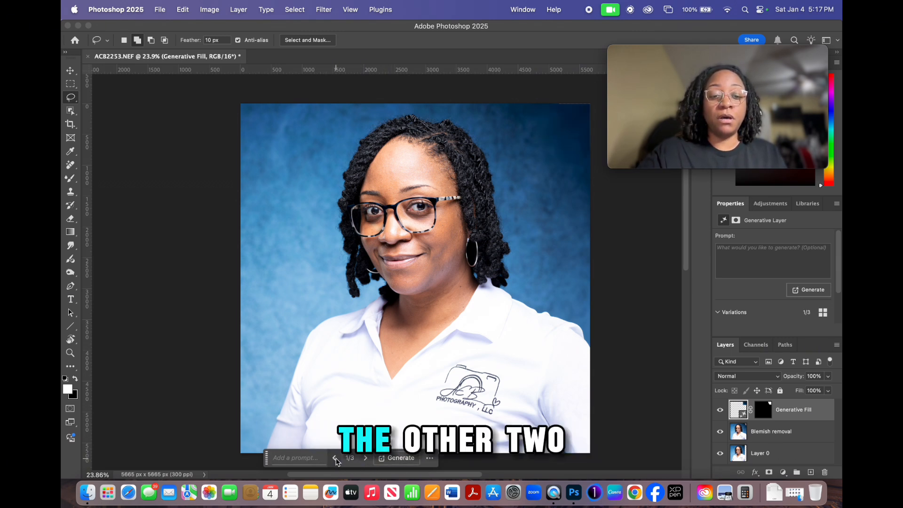
click(430, 459)
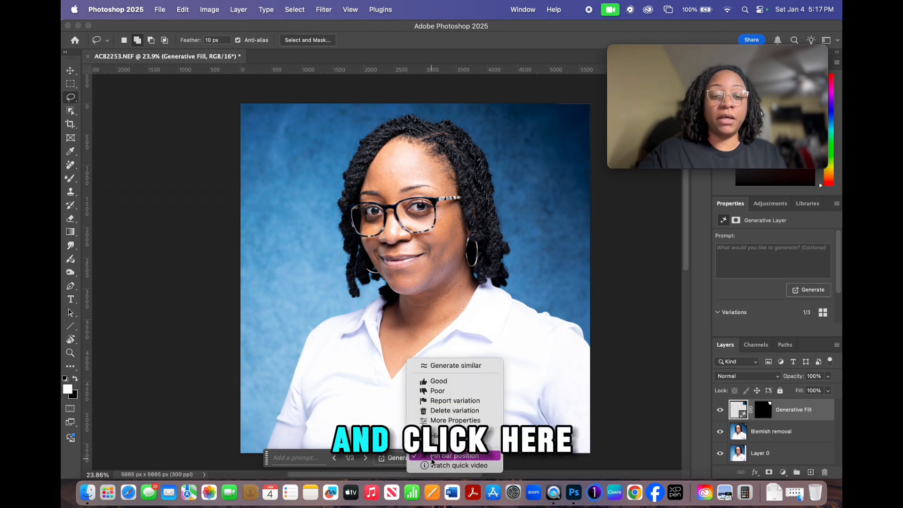
click(446, 412)
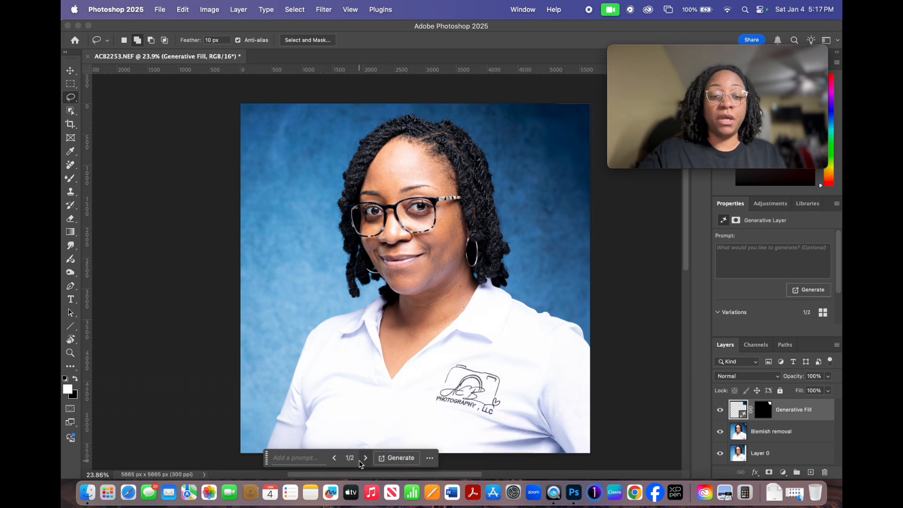
click(434, 460)
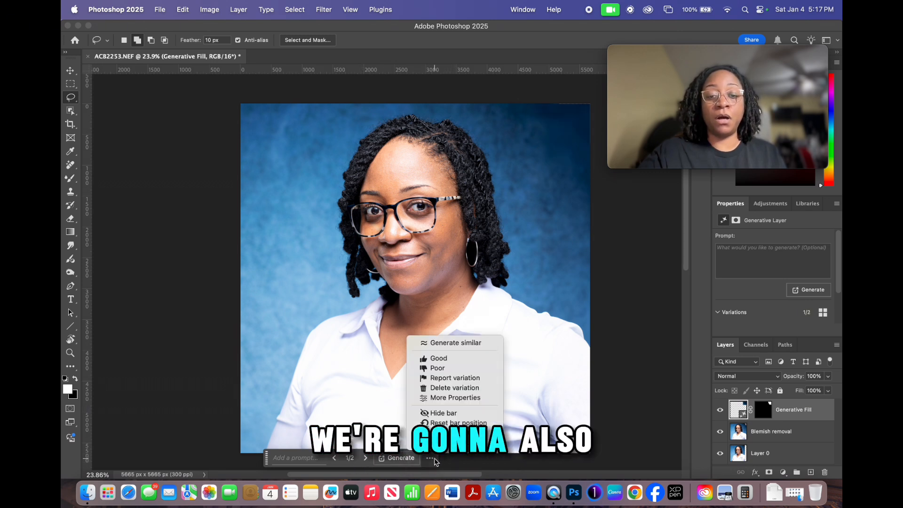
click(463, 388)
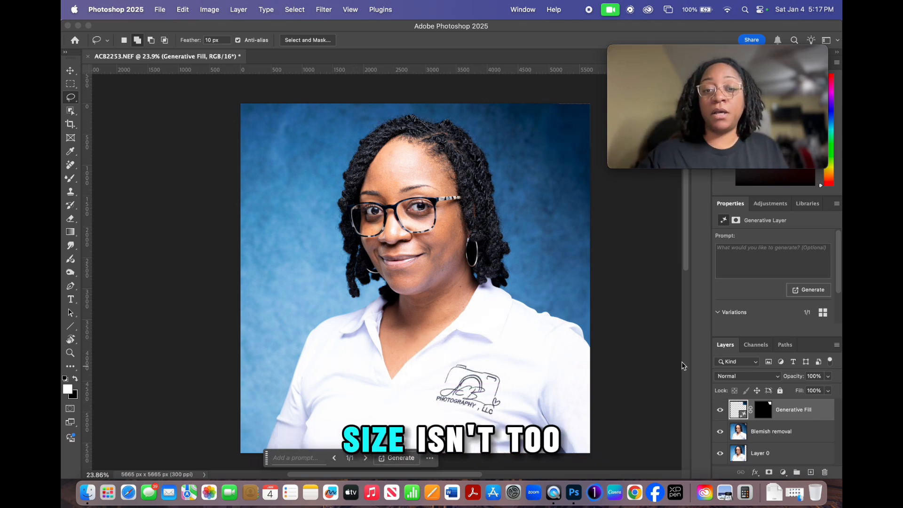
- Merge the Generative Fill layer down into the Blemish removal layer
click(805, 412)
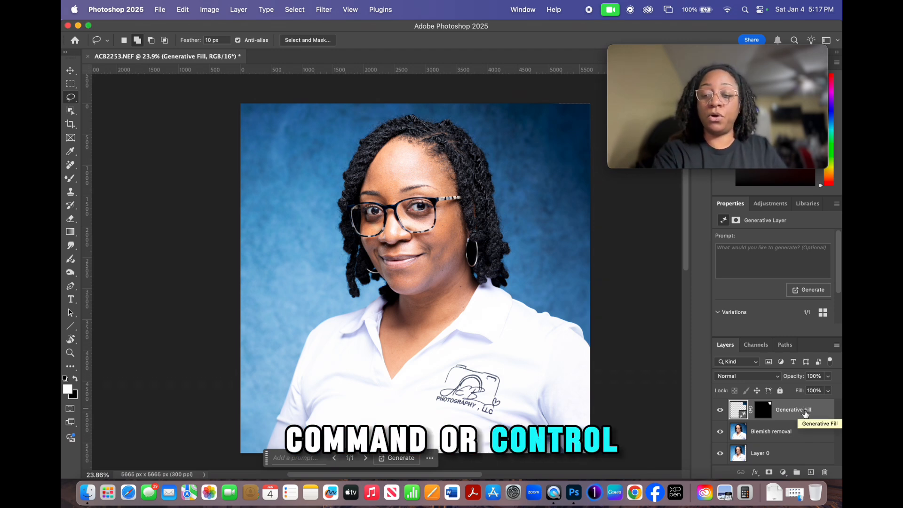
key(super+e)
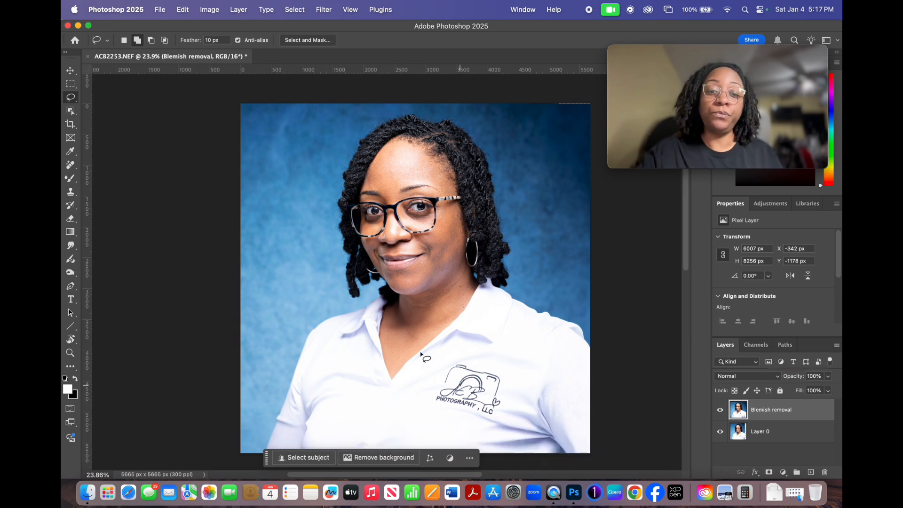
scroll(462, 365, up, 4)
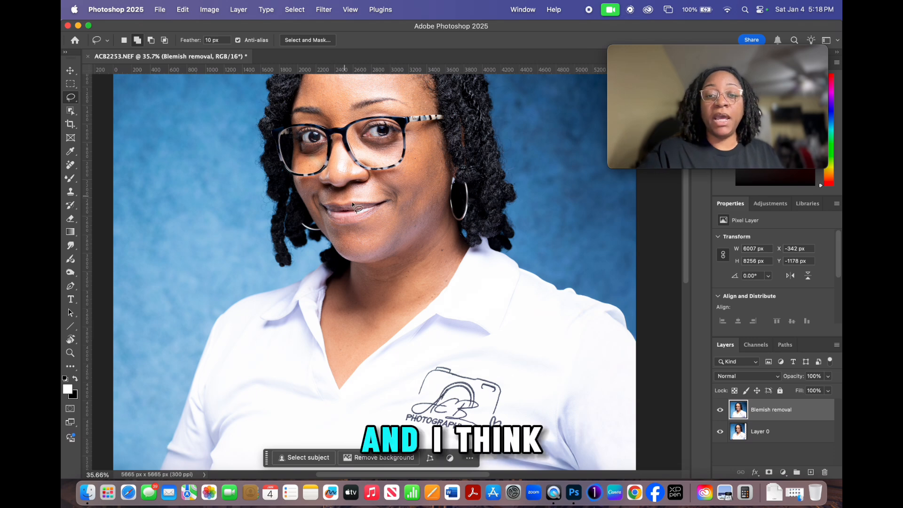
scroll(337, 188, down, 5)
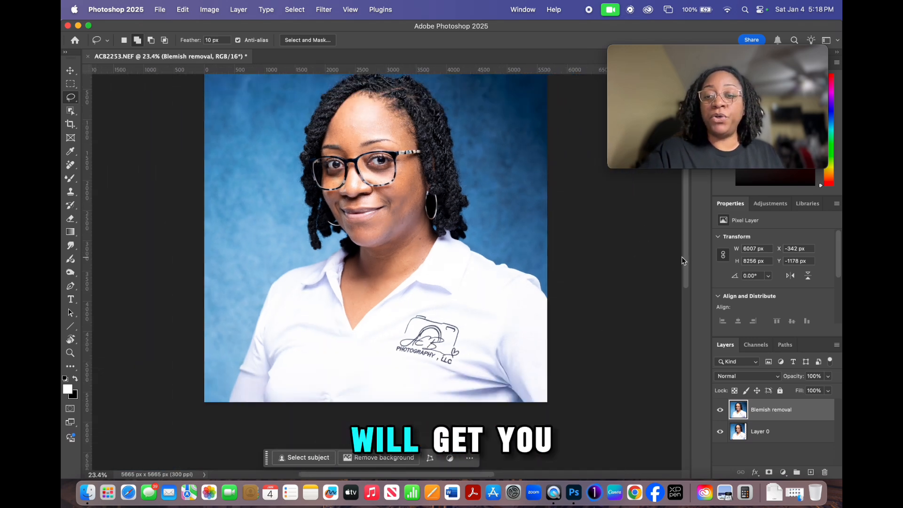
scroll(683, 261, up, 4)
scroll(685, 245, down, 2)
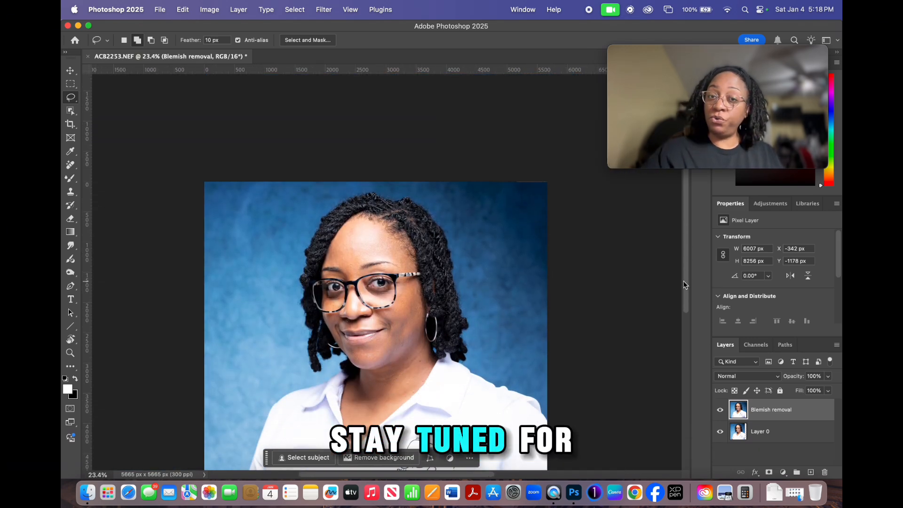